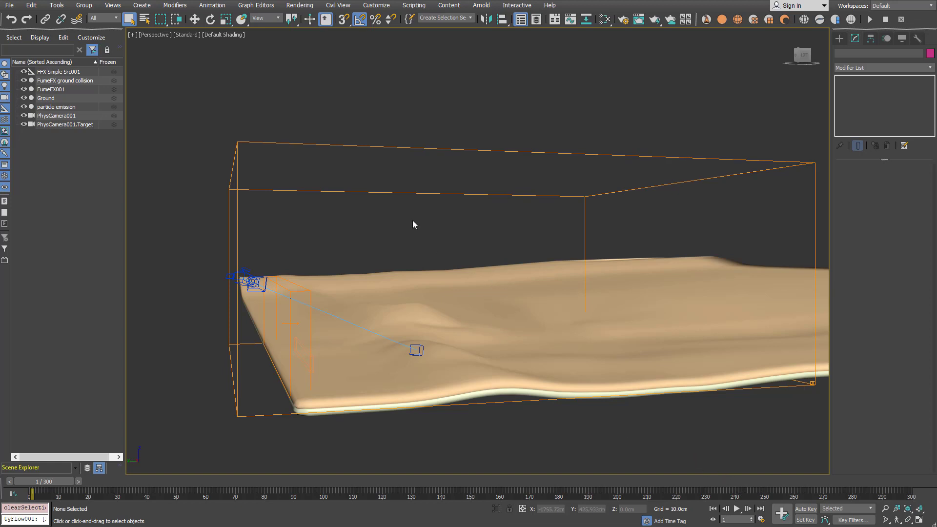
Select FFX Simple Src001 and check its Box shape setting
alt+middle_drag(413, 224, 413, 224)
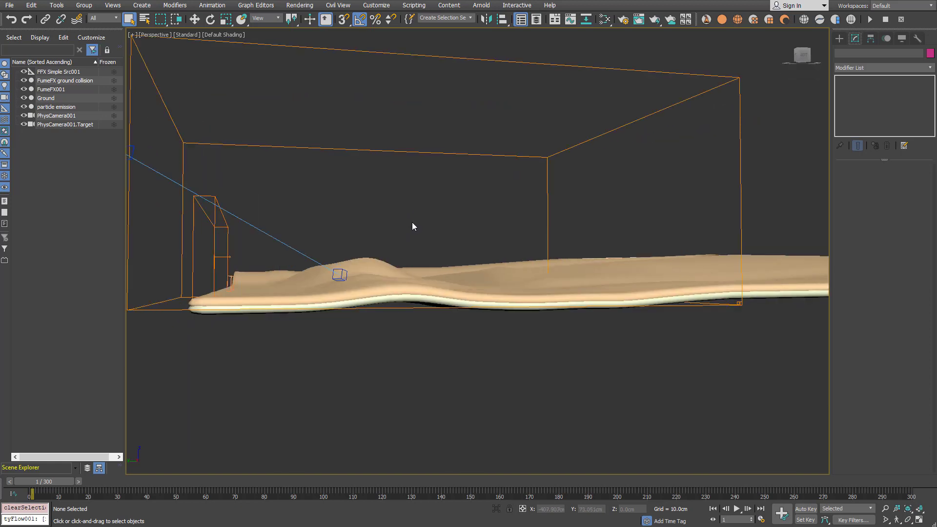
click(381, 149)
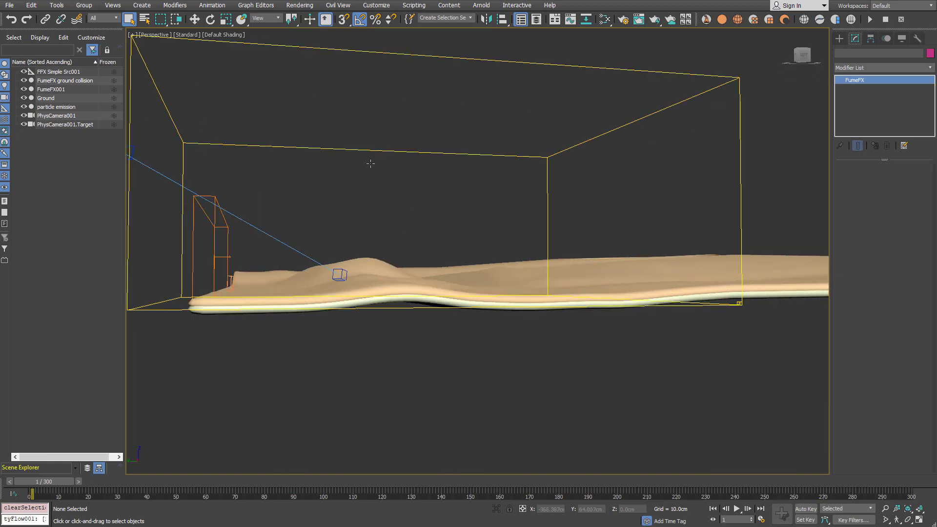
click(217, 250)
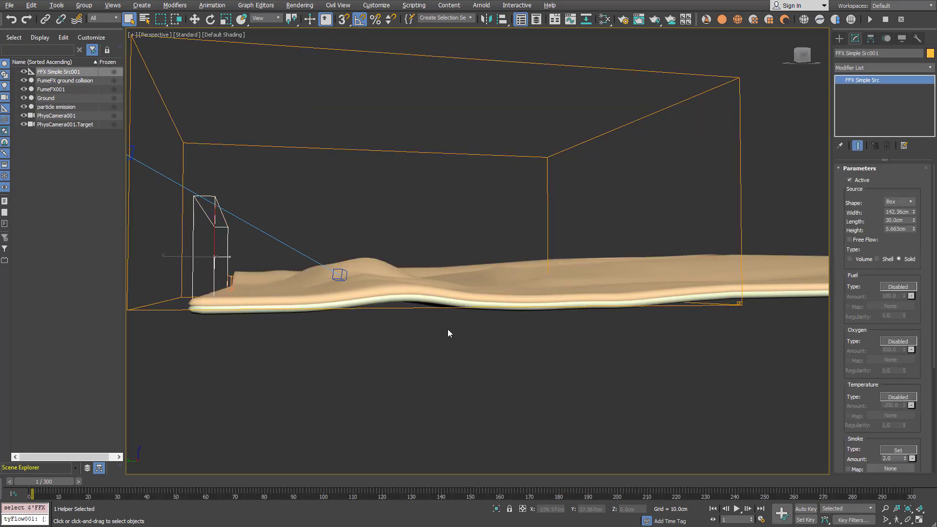
alt+middle_drag(448, 333, 450, 331)
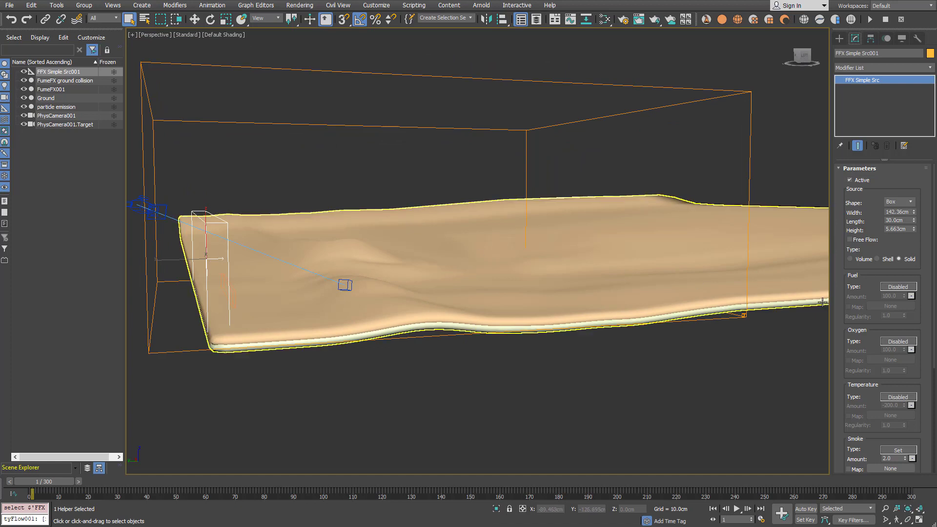
click(895, 202)
alt+middle_drag(330, 332, 433, 372)
Review the source's 1.0cm directional velocity and 1.0 turbulence amount
scroll(848, 408, down, 5)
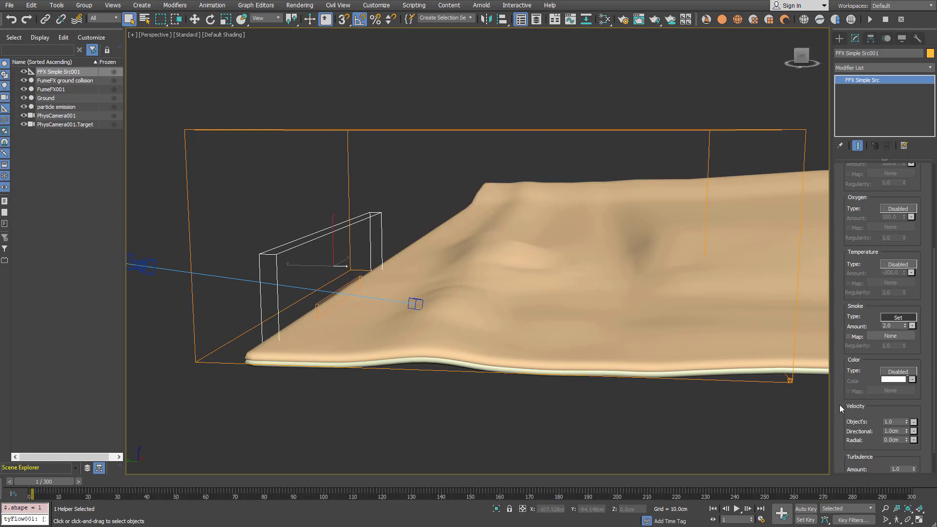
scroll(839, 405, down, 2)
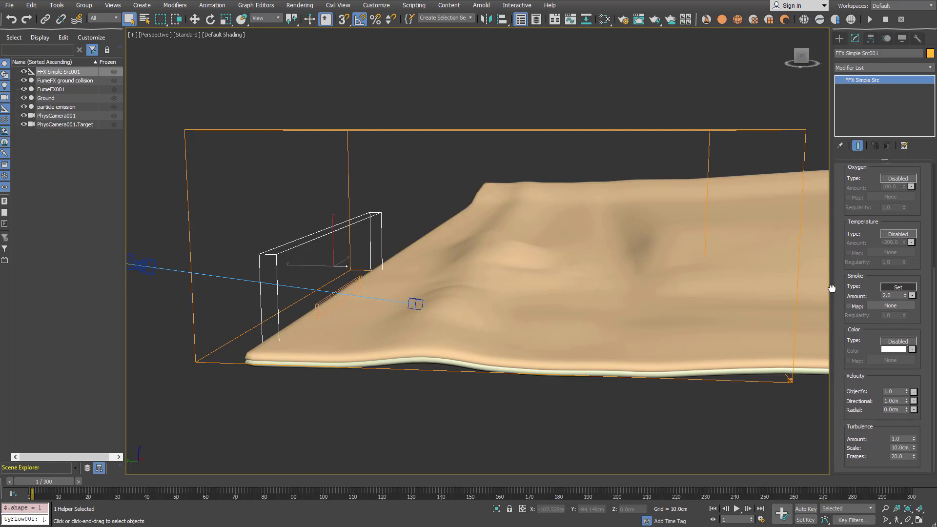
click(900, 392)
double_click(898, 401)
alt+middle_drag(414, 299, 371, 267)
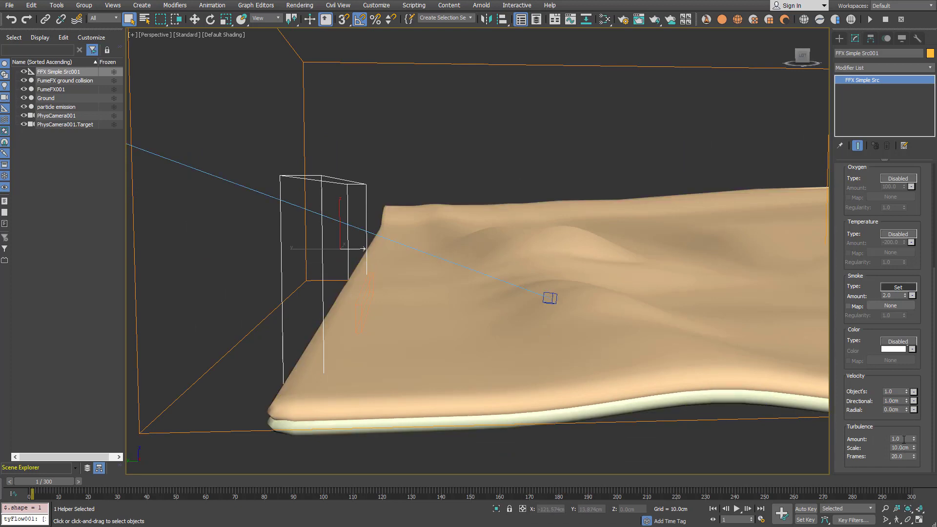
drag(904, 439, 886, 438)
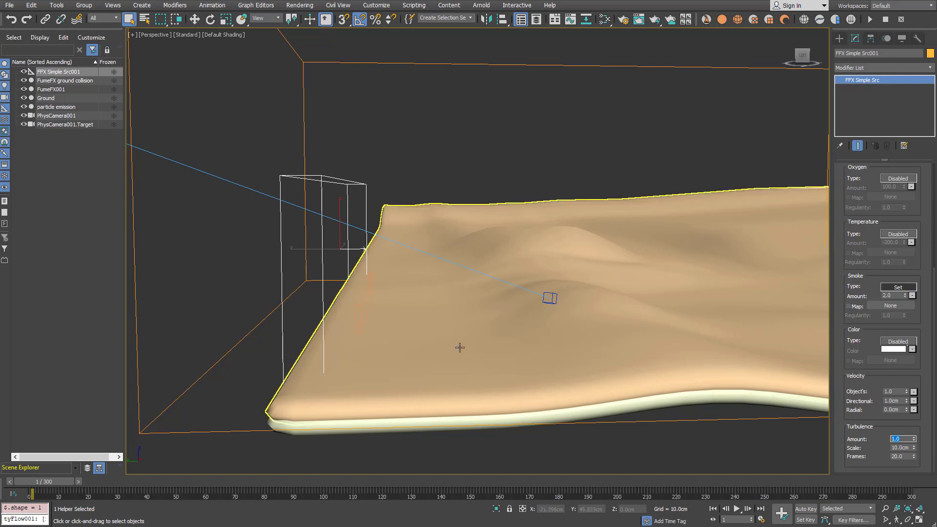
Check FumeFX001's obj/src list for the smoke source and ground collision
click(792, 360)
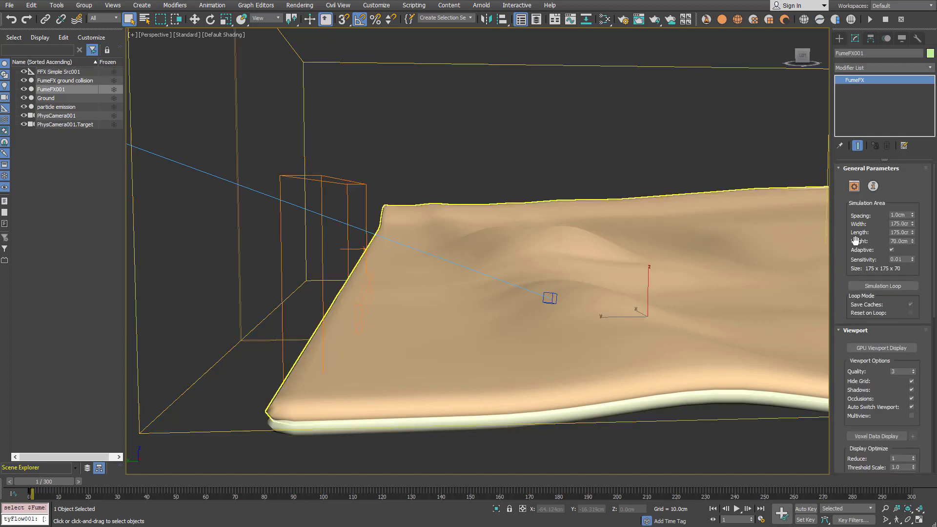
click(854, 186)
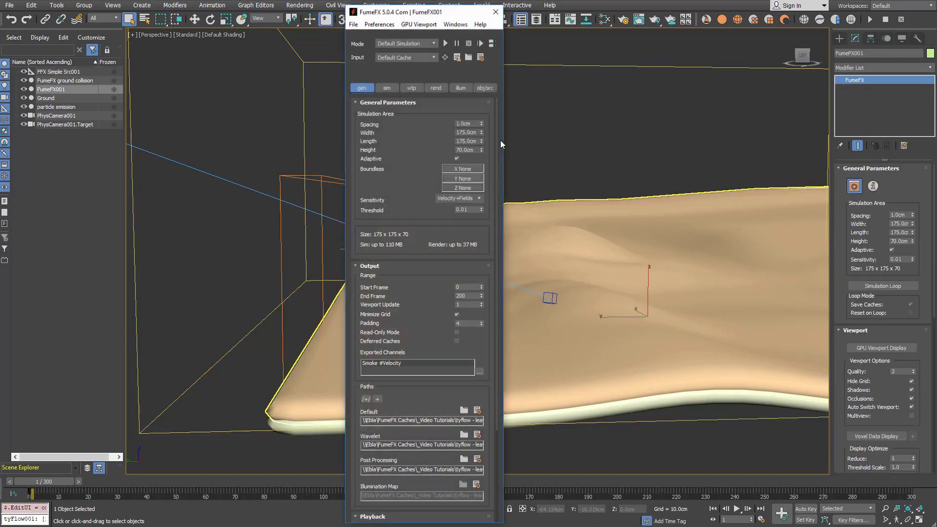
click(485, 87)
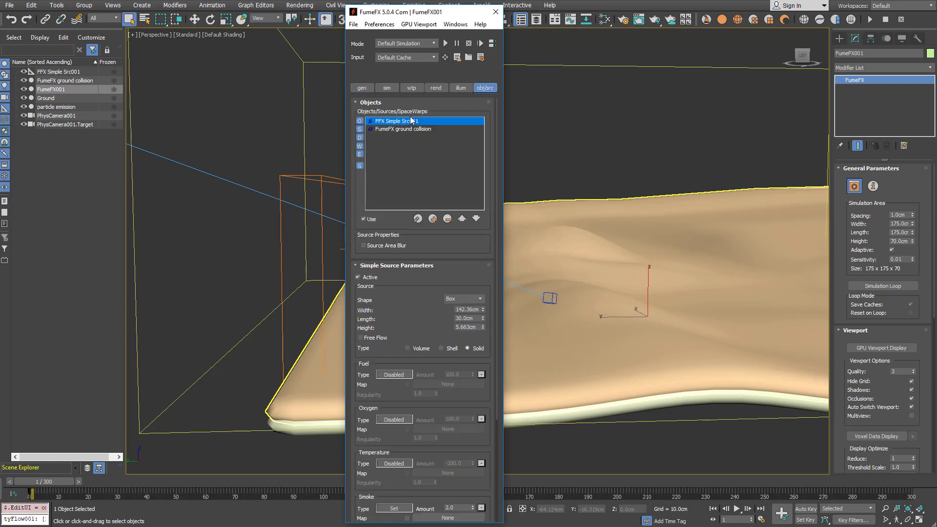
drag(431, 17, 162, 14)
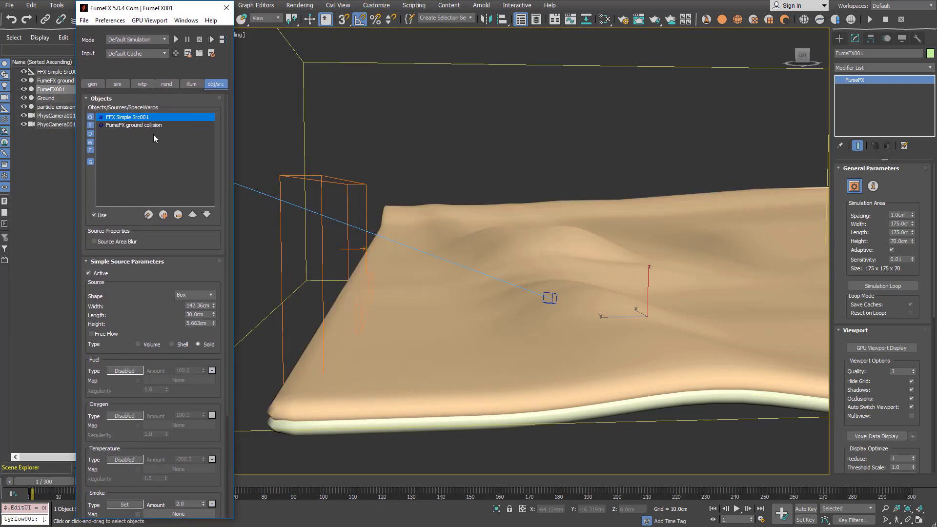
click(226, 8)
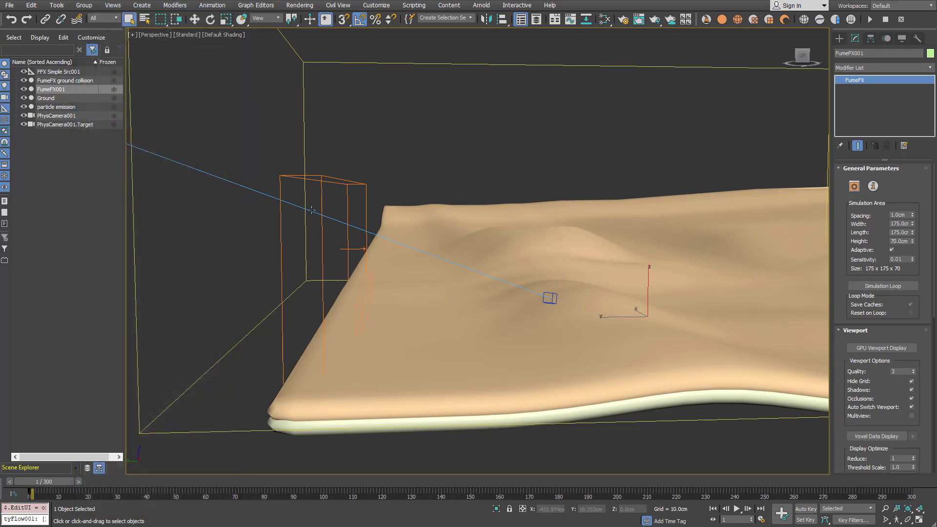
Select the Ground mesh and orbit around it
click(355, 454)
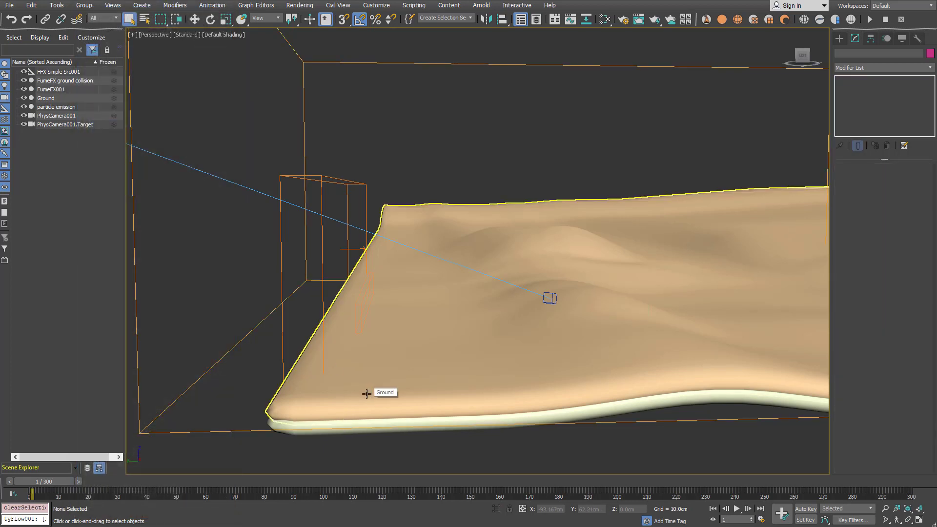
click(367, 393)
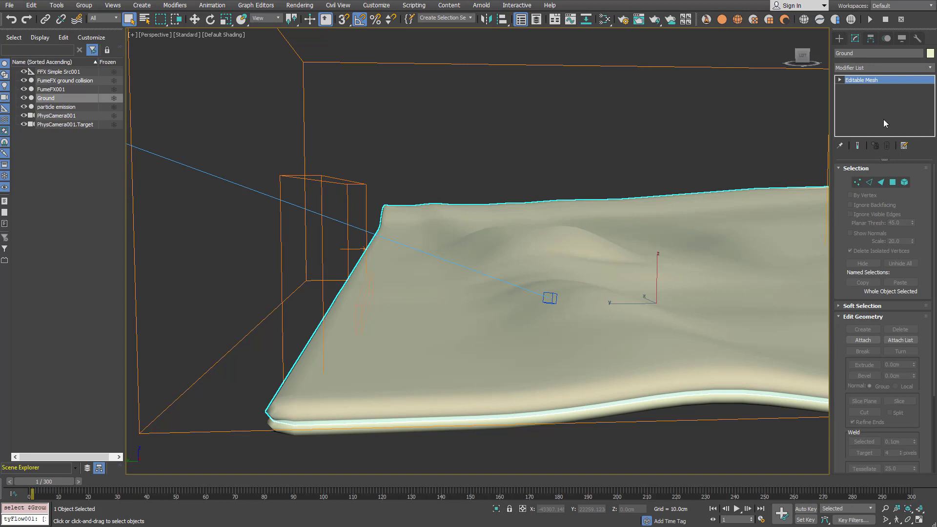
alt+middle_drag(470, 453, 486, 445)
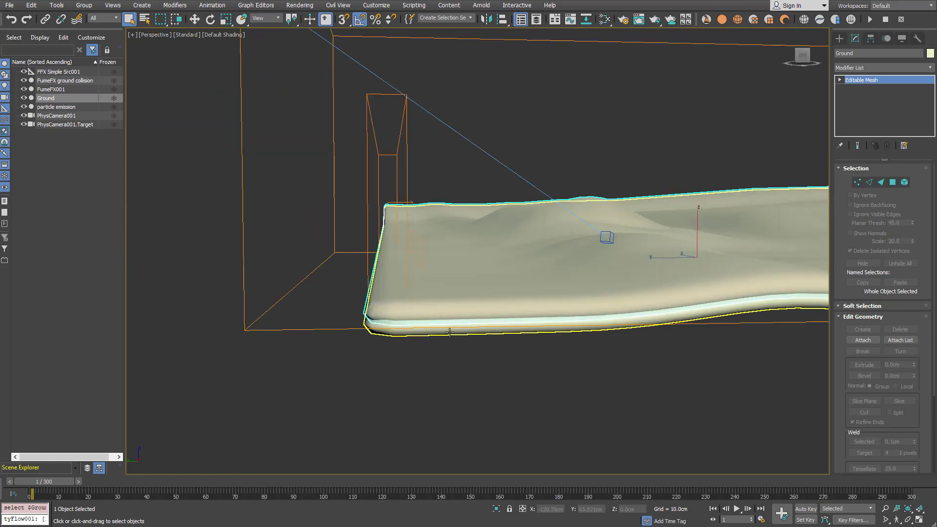
Select the FumeFX ground collision mesh and view it zoomed in from the Left
click(449, 331)
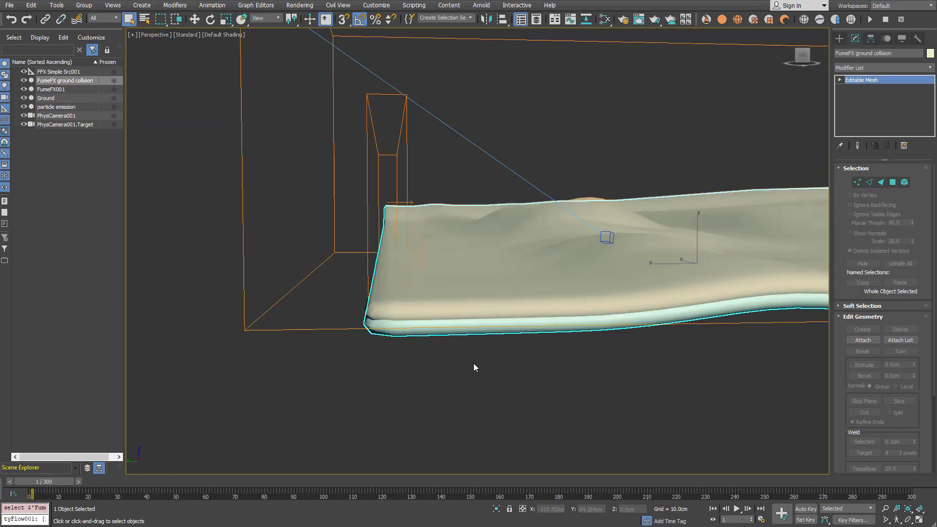
key(l)
scroll(452, 309, up, 3)
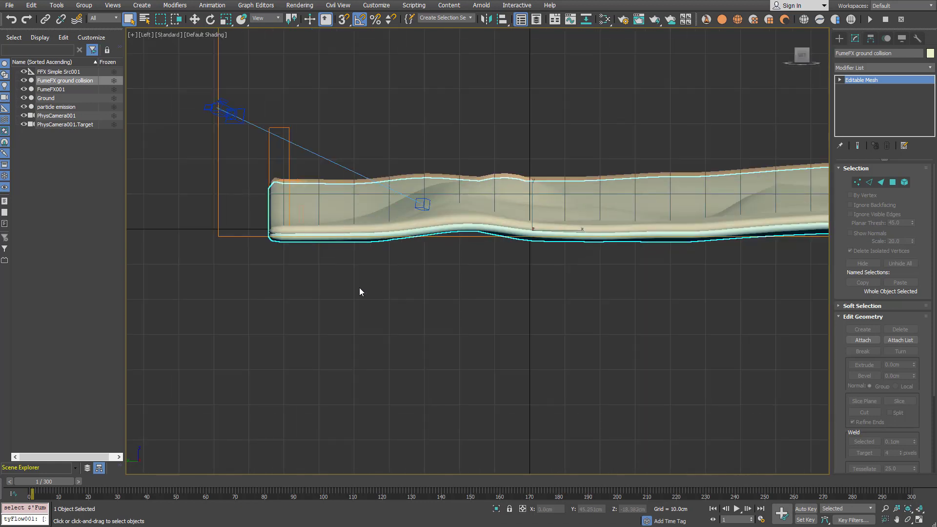
scroll(277, 174, up, 8)
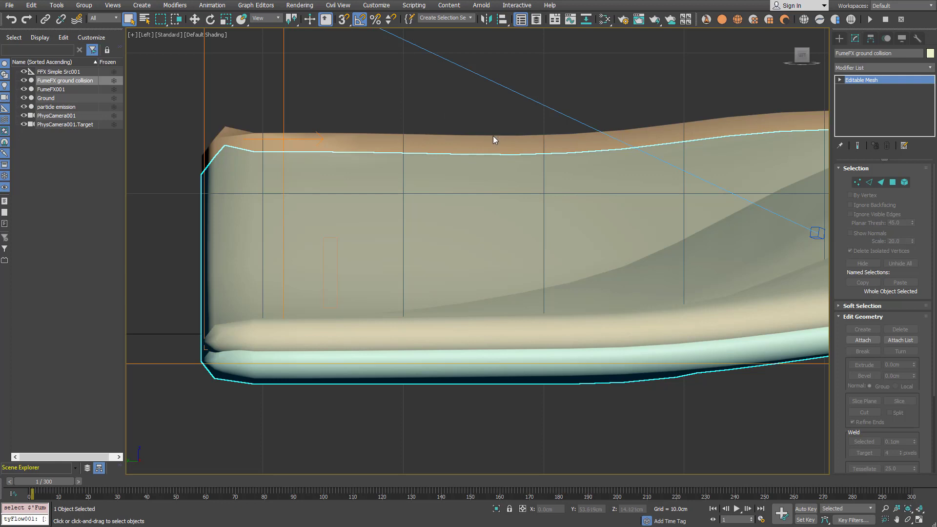
Select the Ground mesh for comparison, then return to Perspective view
click(476, 142)
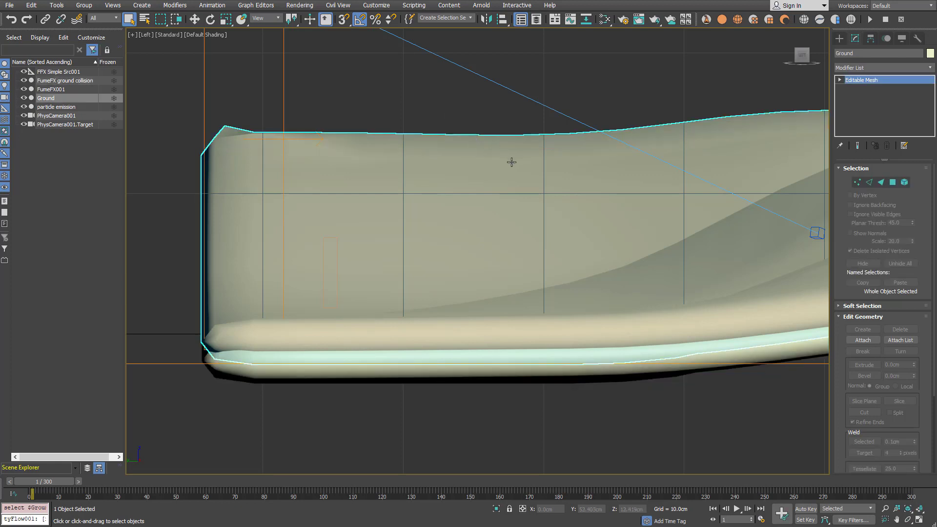
scroll(508, 178, down, 4)
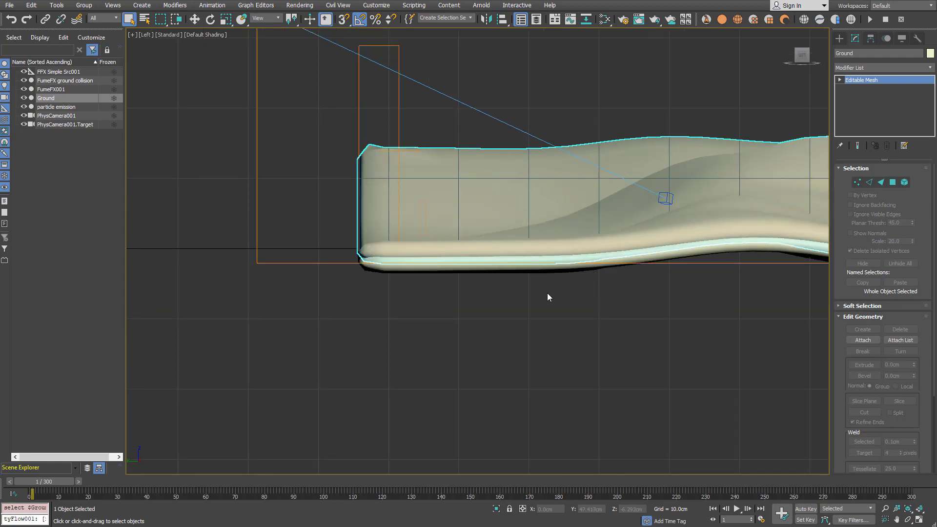
alt+middle_drag(531, 294, 528, 295)
scroll(529, 295, up, 3)
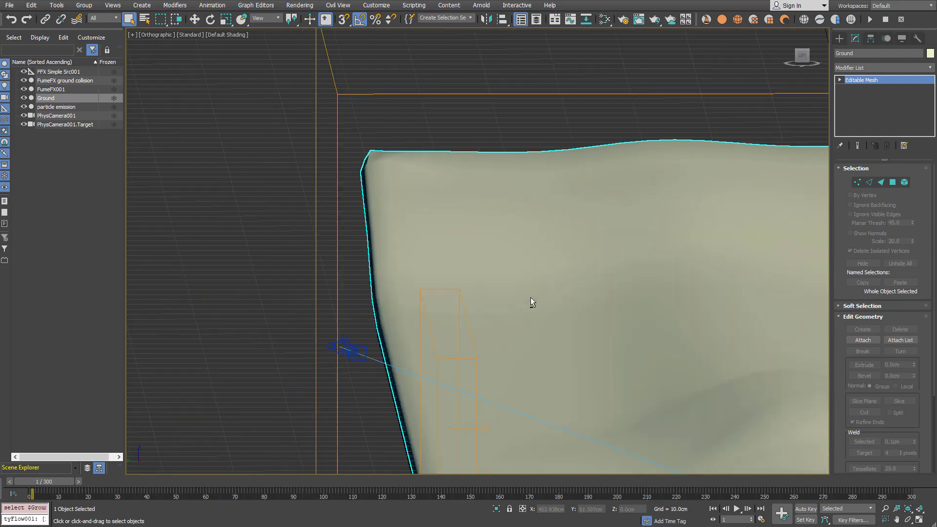
scroll(531, 297, down, 3)
key(p)
scroll(540, 280, down, 4)
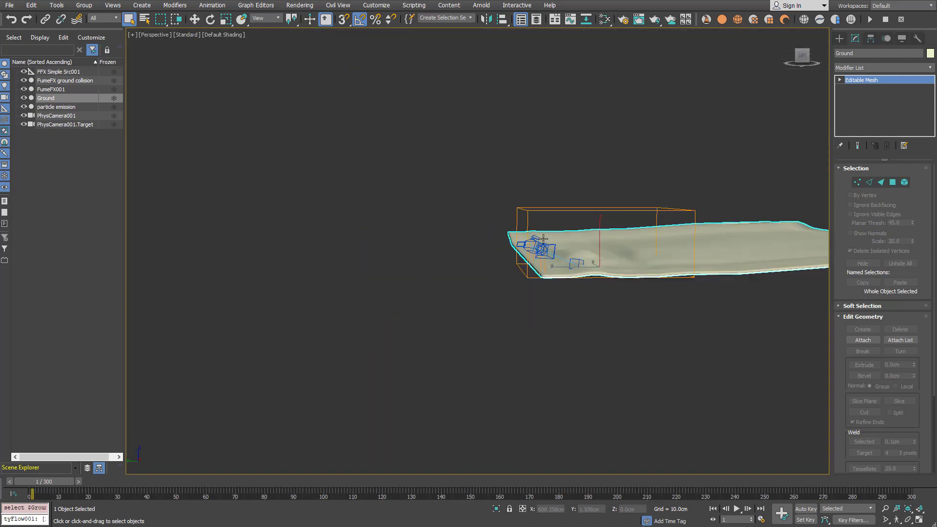
scroll(543, 231, up, 2)
Reopen FumeFX and show the ground collision's Solid settings, selecting it in Scene Explorer
click(557, 192)
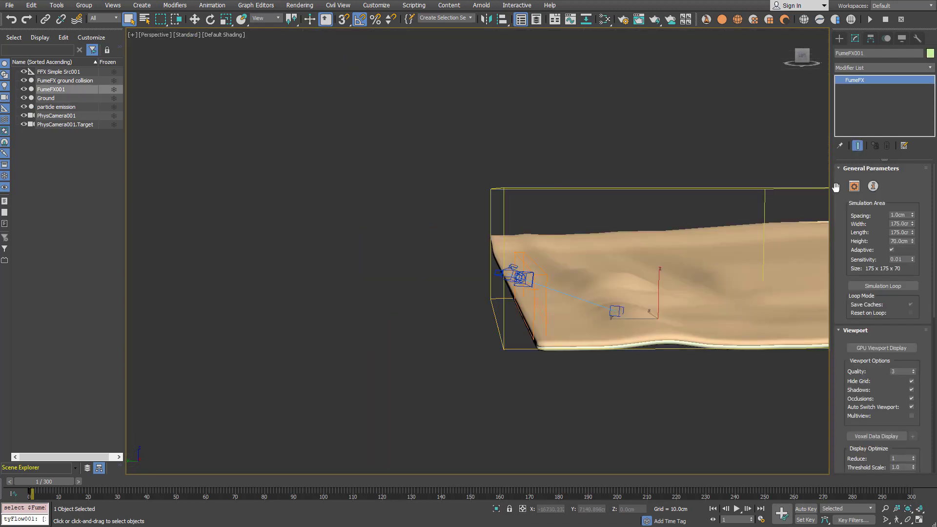
click(857, 187)
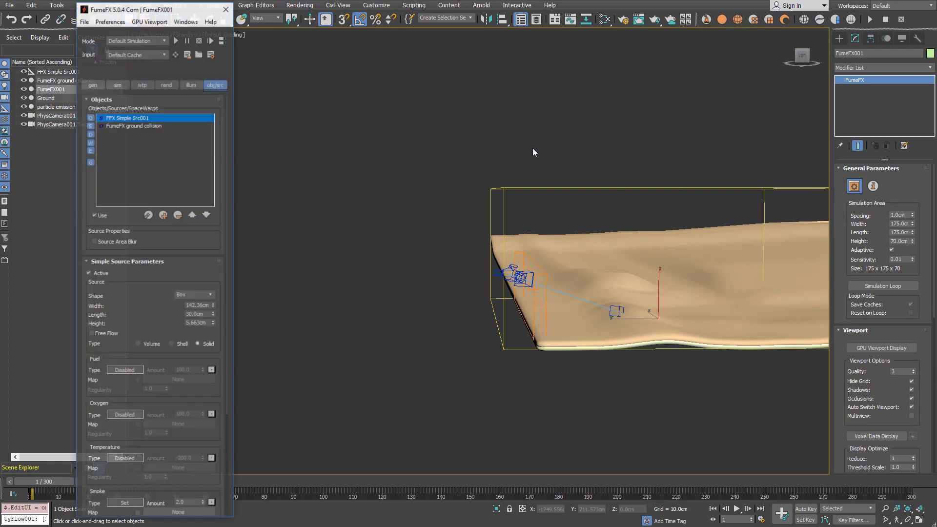
drag(165, 8, 596, 10)
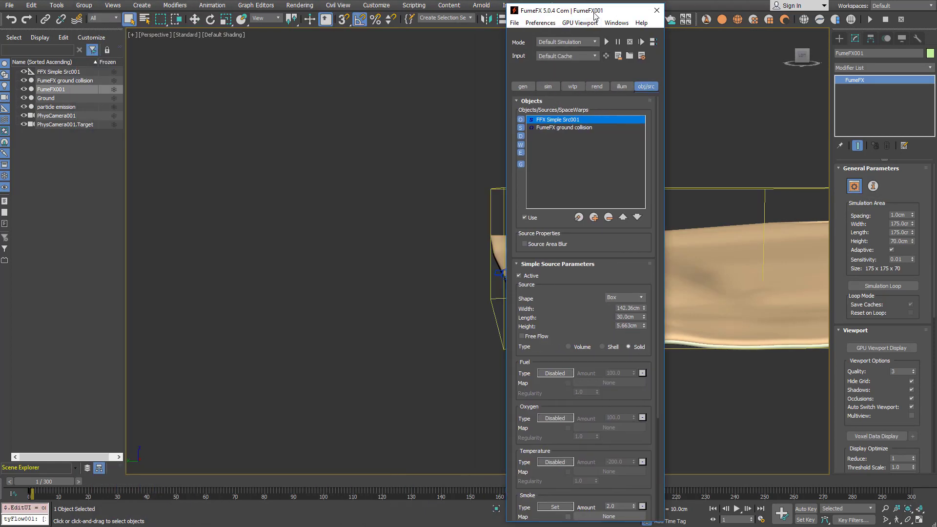
drag(586, 11, 296, 0)
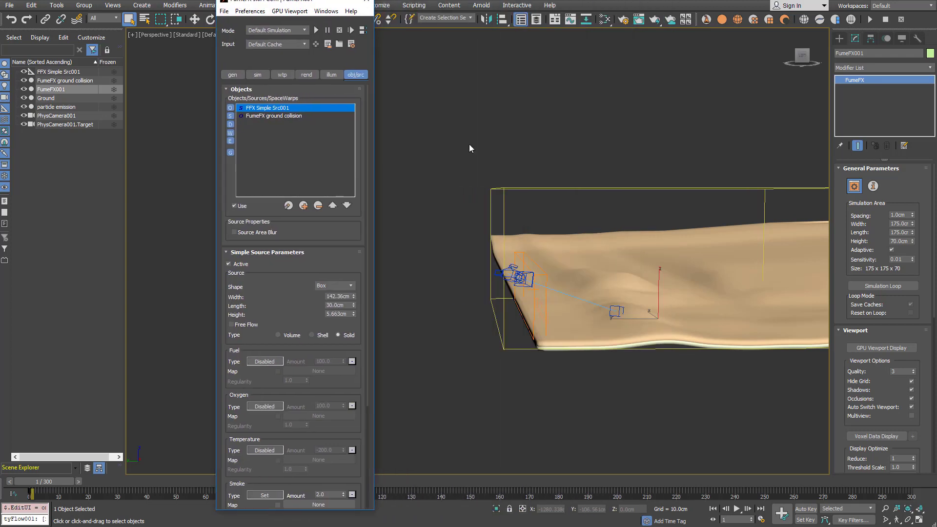
click(289, 116)
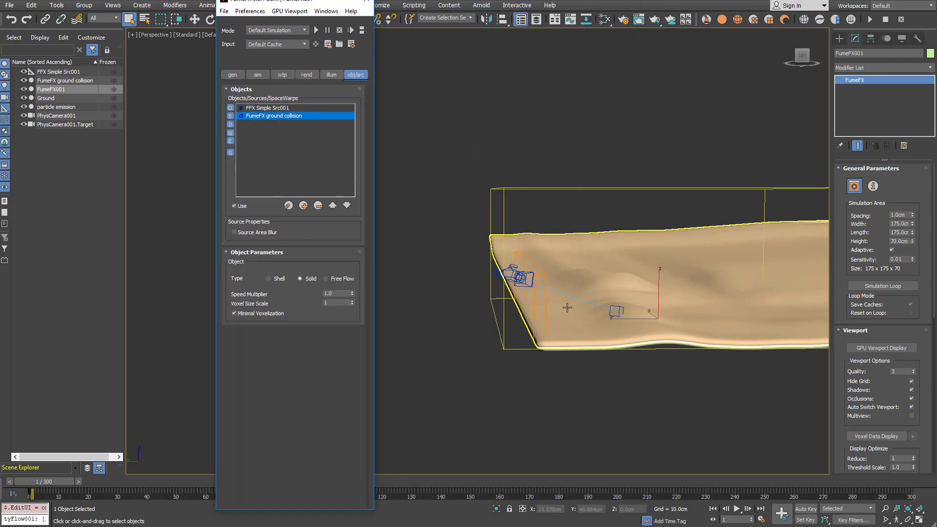
click(88, 82)
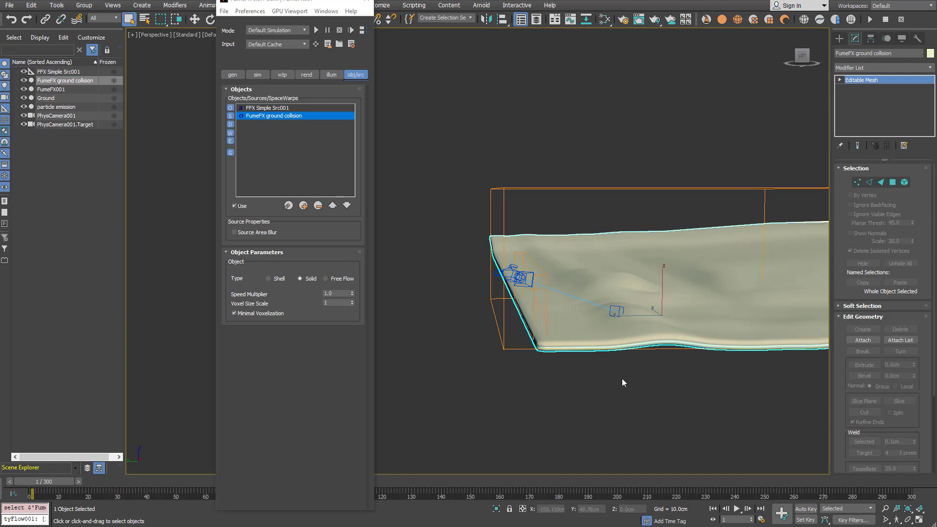
scroll(623, 379, down, 2)
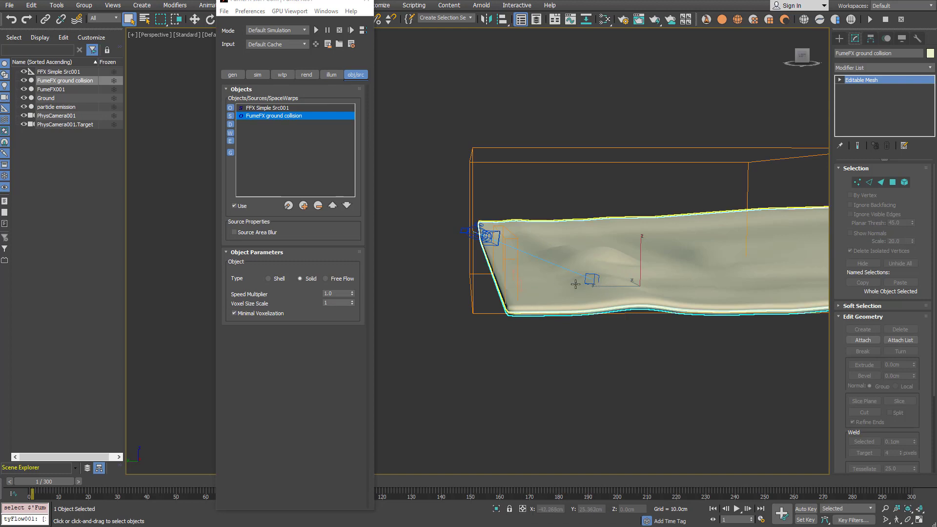
Check the 1.0cm spacing and 200-frame output end, then frame the ground collision mesh
click(233, 74)
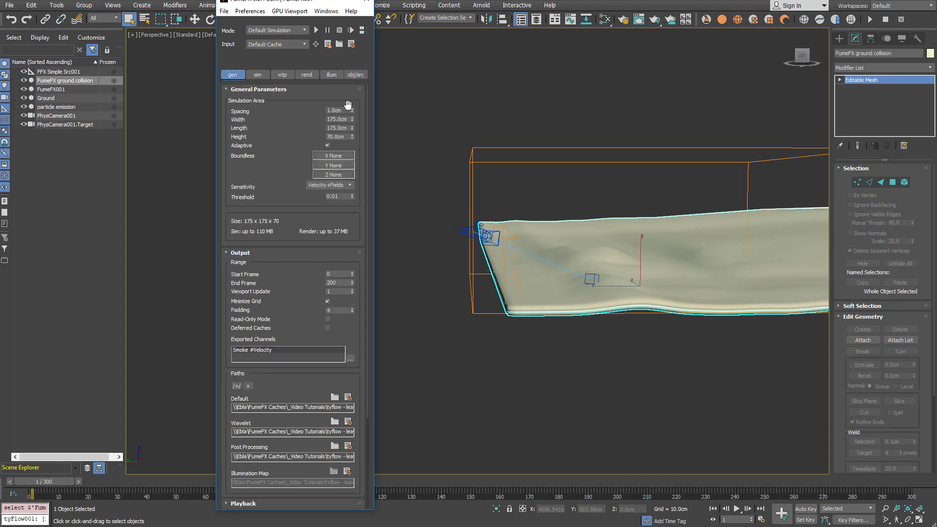
double_click(338, 110)
scroll(312, 259, down, 5)
scroll(315, 203, down, 1)
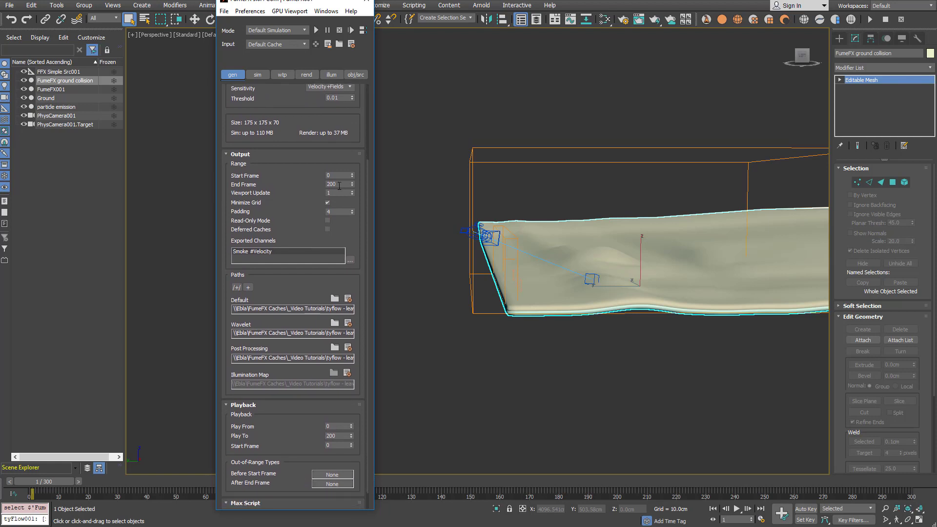
double_click(337, 184)
key(z)
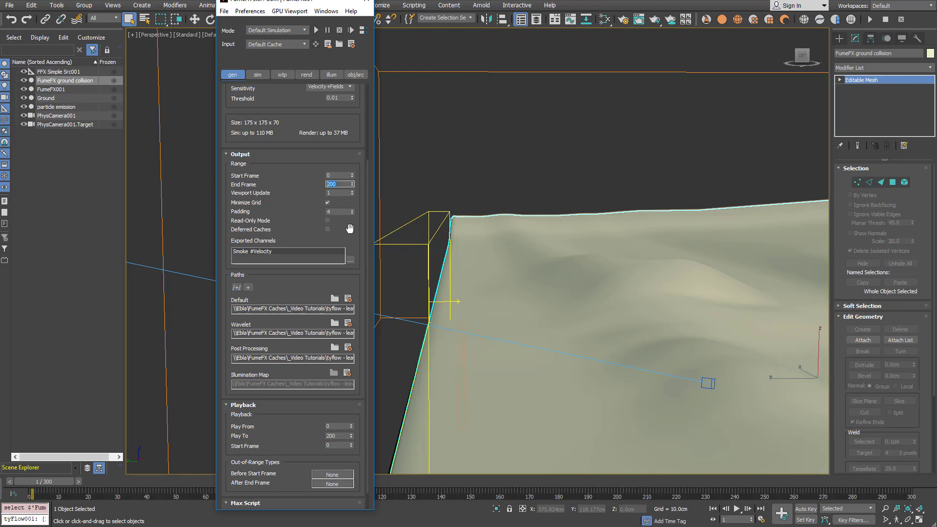
Export Smoke and Velocity with Velocity raised to 100, and confirm Play To 200
click(353, 260)
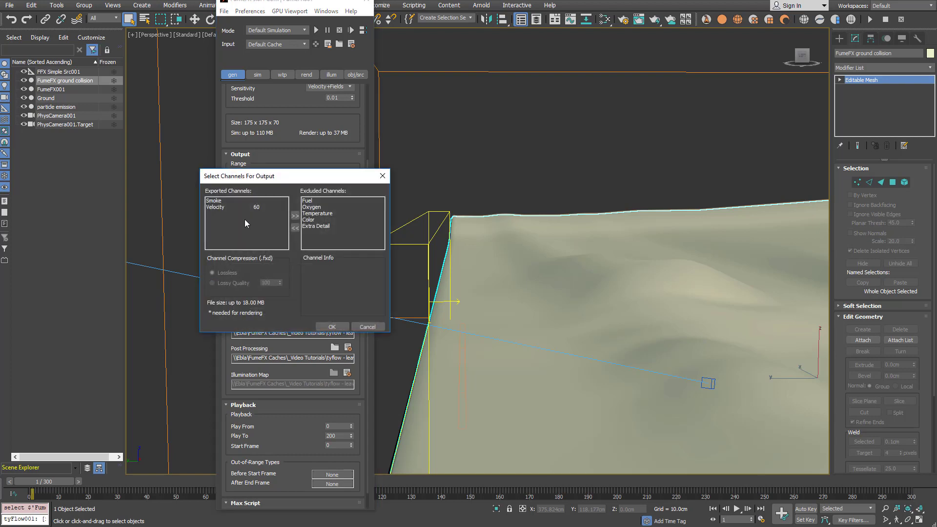
click(221, 202)
click(226, 207)
click(226, 285)
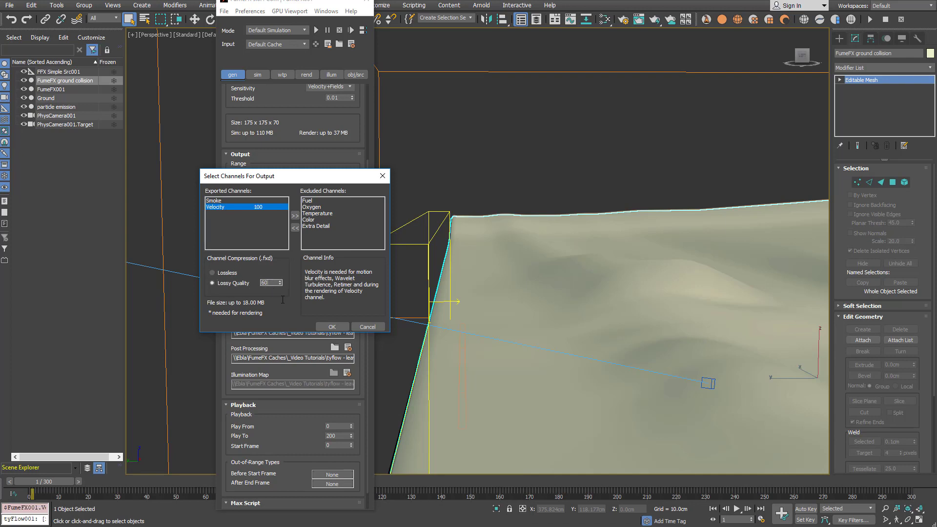
click(332, 327)
click(331, 327)
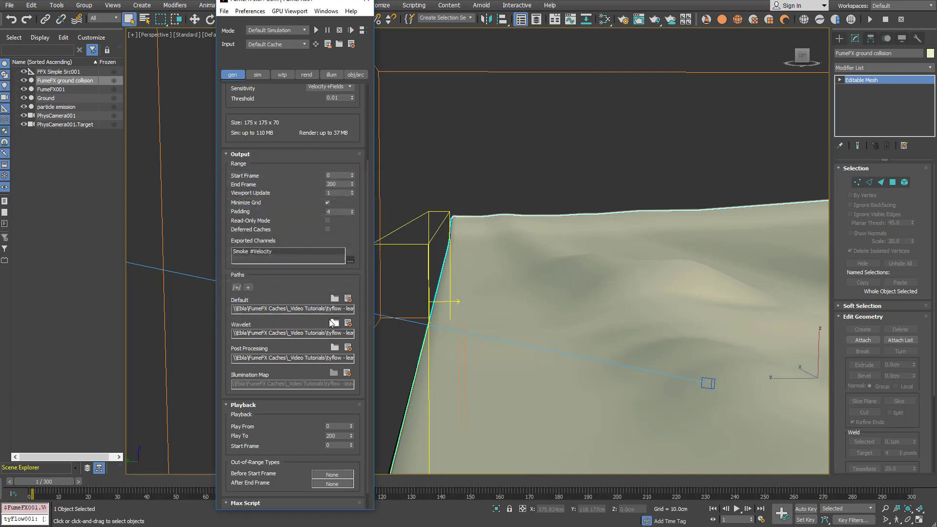
scroll(313, 231, down, 1)
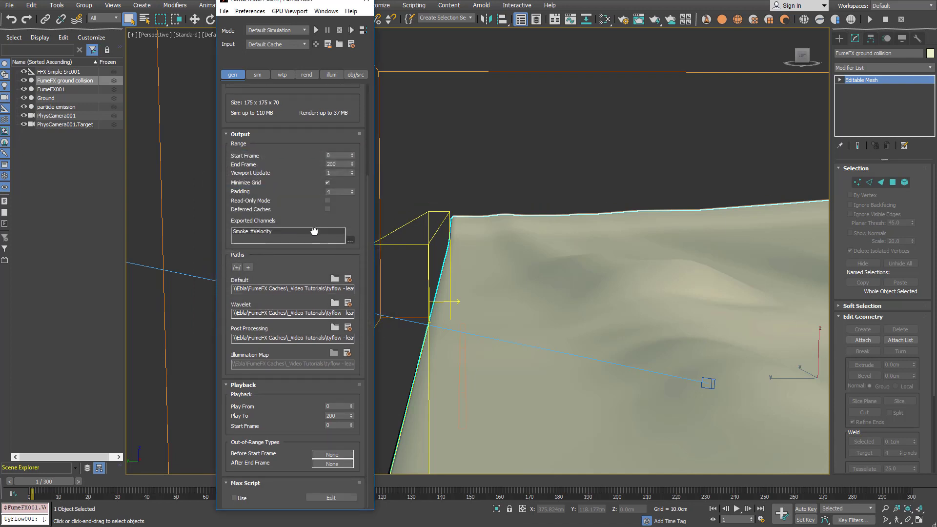
double_click(339, 416)
Review the sim tab's vorticity, turbulence and noise detail values
click(263, 76)
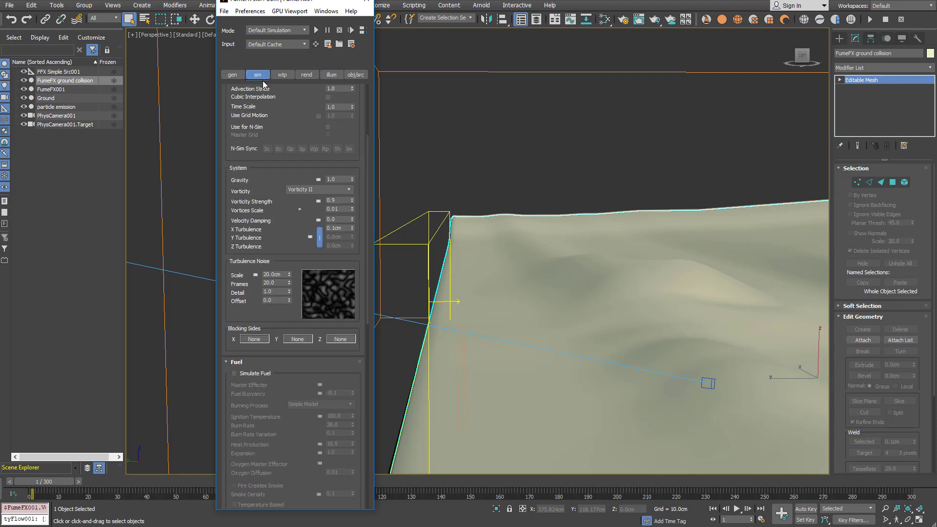
scroll(290, 101, up, 5)
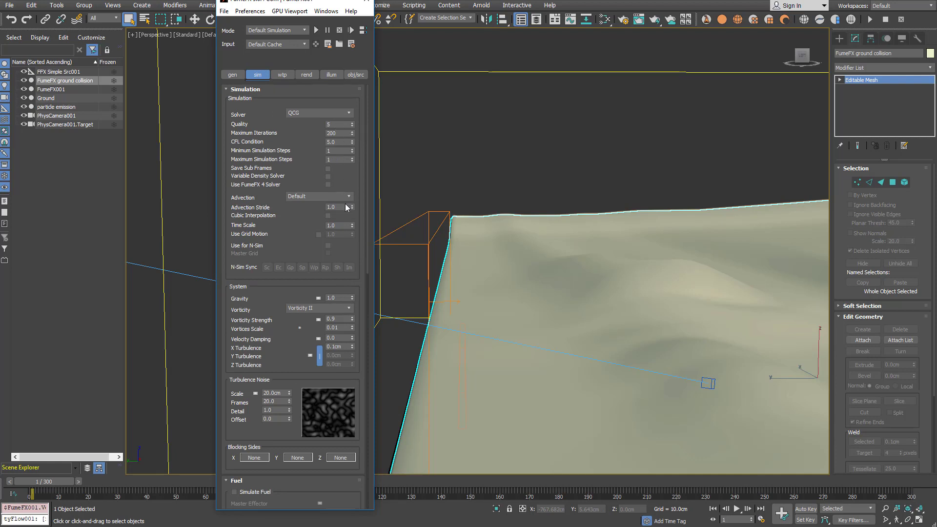
scroll(337, 205, down, 4)
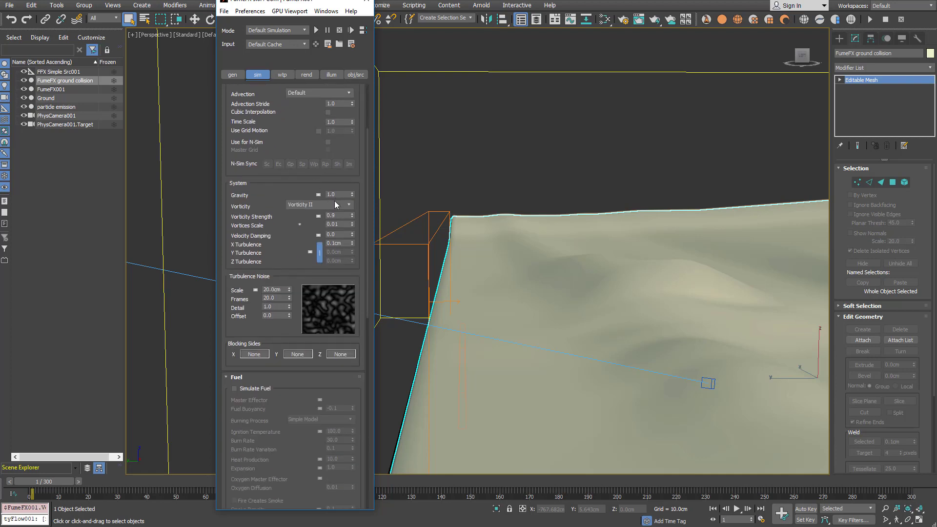
click(341, 214)
double_click(346, 243)
scroll(292, 273, down, 2)
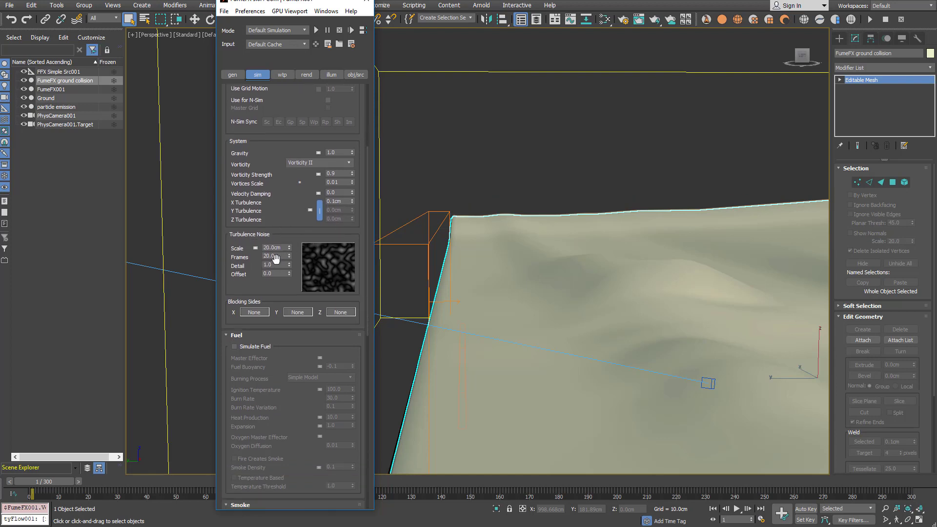
drag(277, 264, 251, 266)
Collapse the Fuel rollout and enable Smoke rendering on the rend tab
click(256, 335)
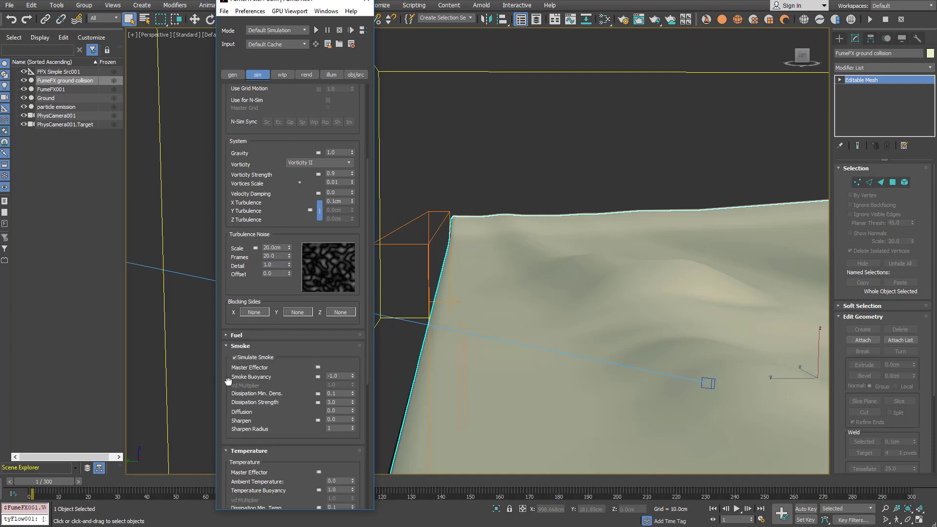
drag(227, 376, 230, 286)
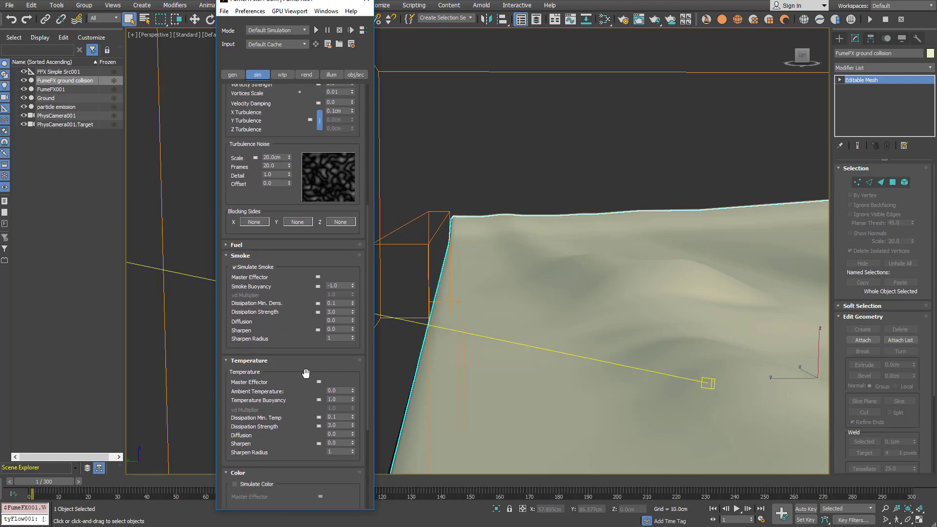
drag(225, 389, 244, 229)
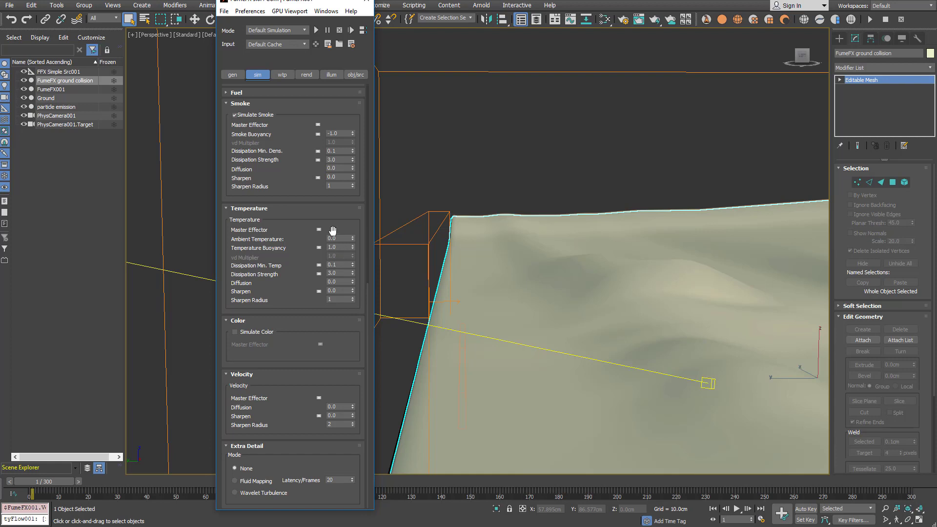
click(307, 75)
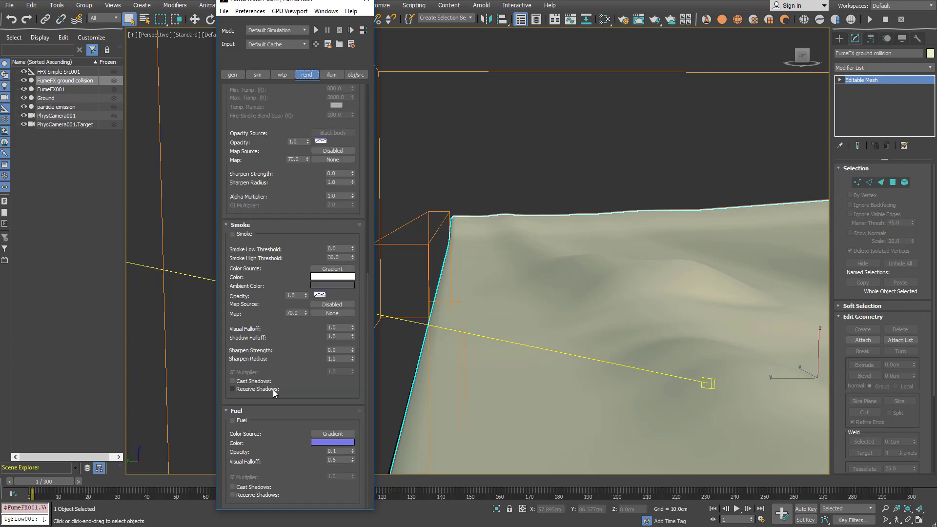
click(237, 233)
Start the FumeFX simulation and select the FumeFX001 grid
scroll(265, 316, up, 2)
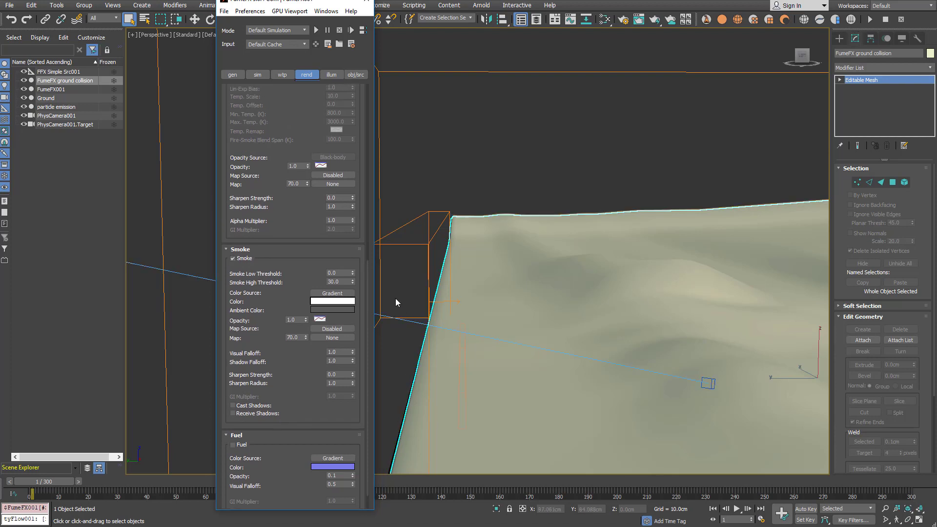
click(315, 30)
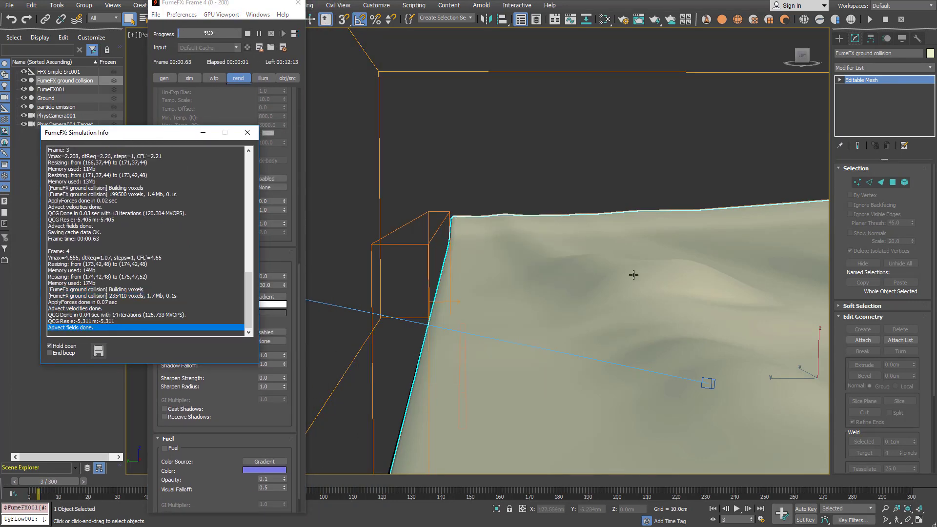
click(379, 133)
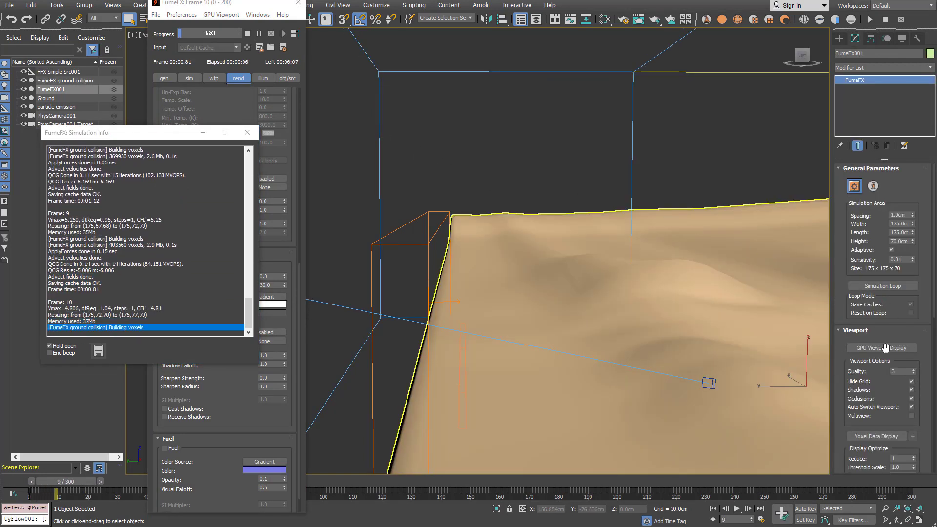
Display the Velocities channel on a YZ slice at position 62
scroll(882, 349, down, 5)
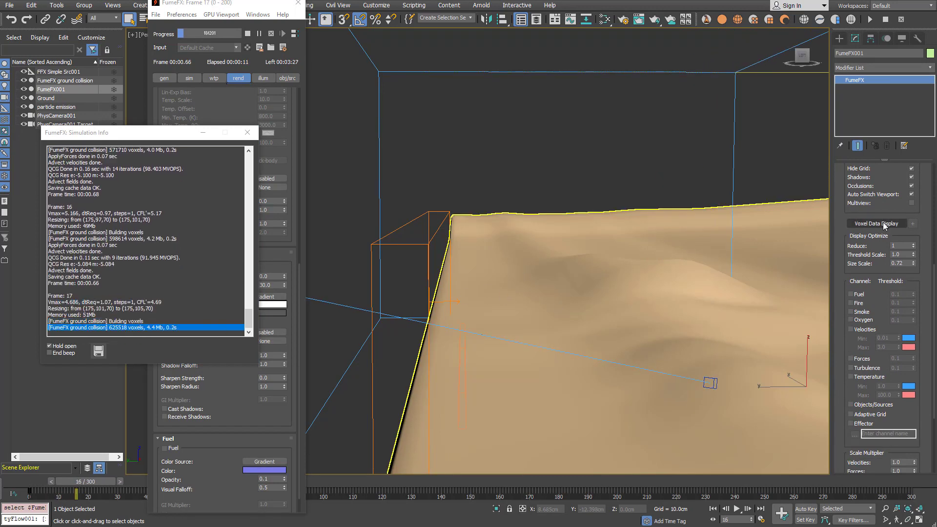
drag(836, 344, 832, 272)
scroll(833, 271, down, 3)
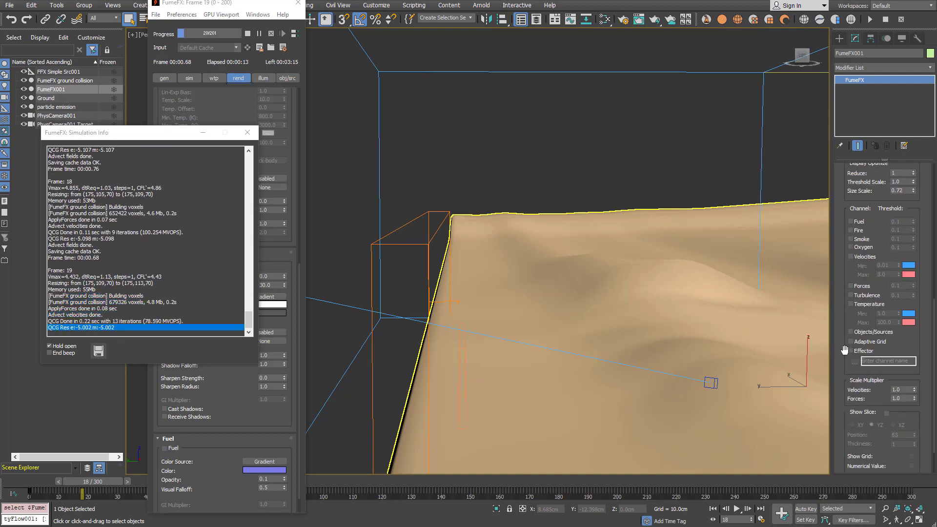
click(851, 257)
scroll(841, 349, down, 3)
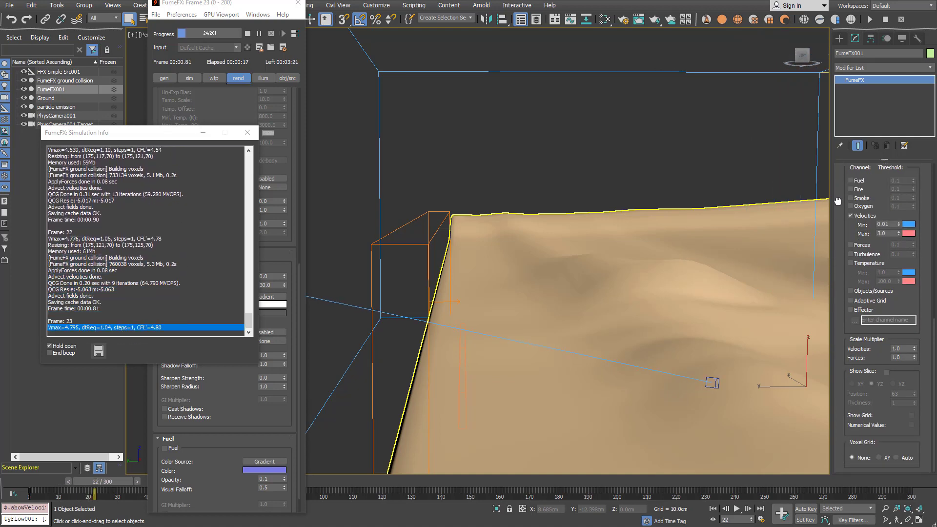
click(887, 371)
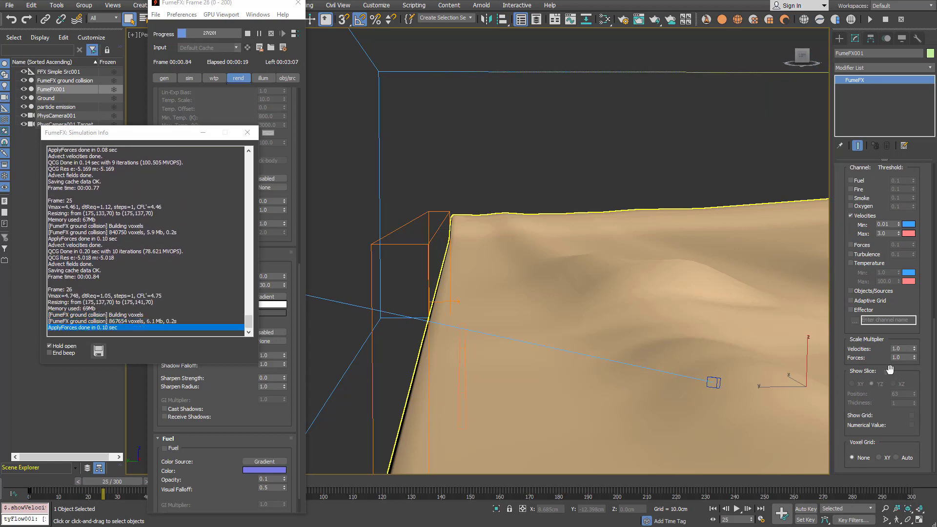
click(886, 371)
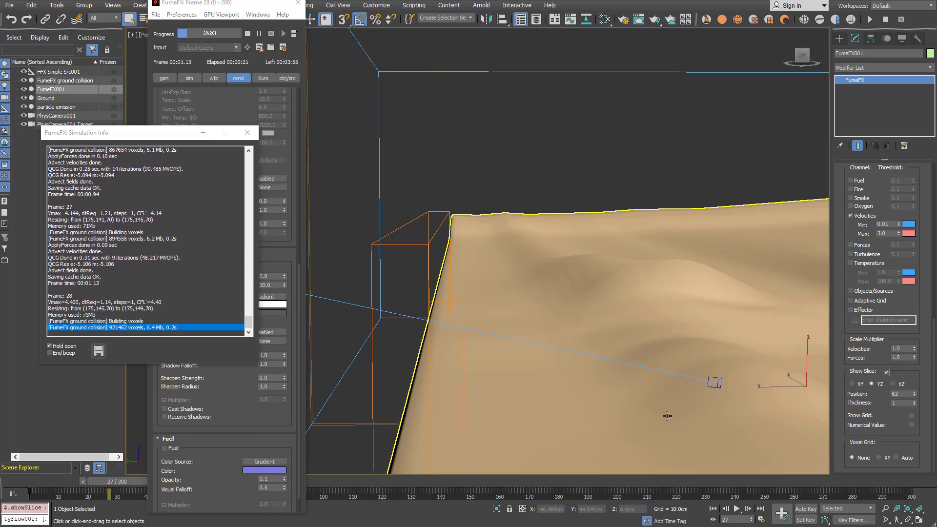
click(914, 396)
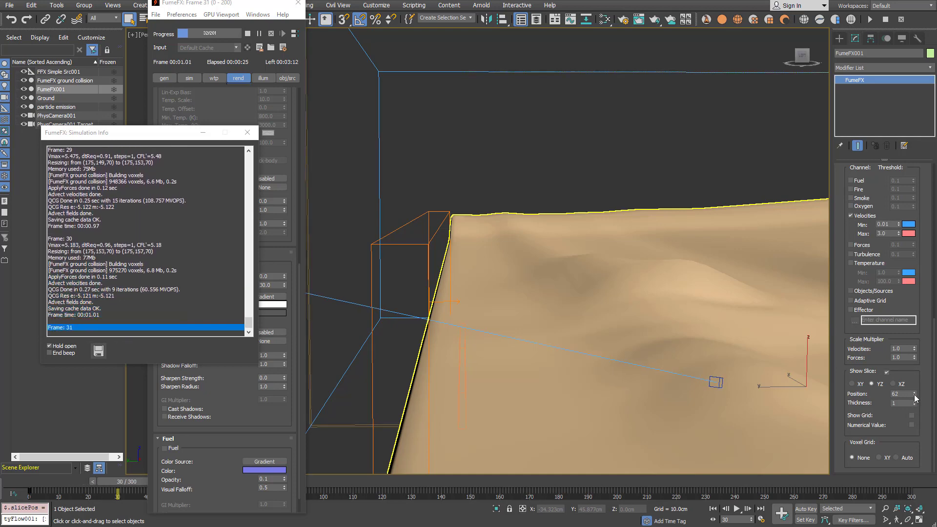
scroll(888, 266, up, 5)
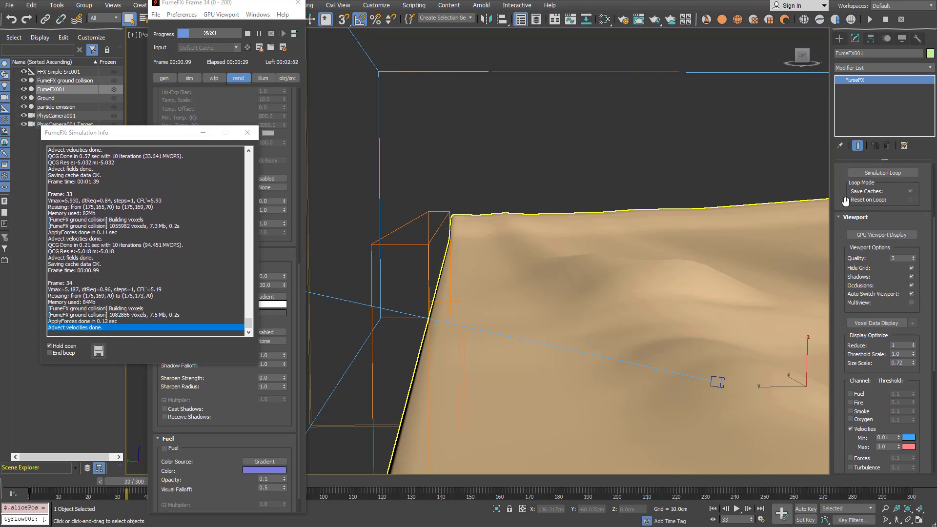
Show velocity vectors in the viewport with Velocities Max set to 2.0
click(875, 324)
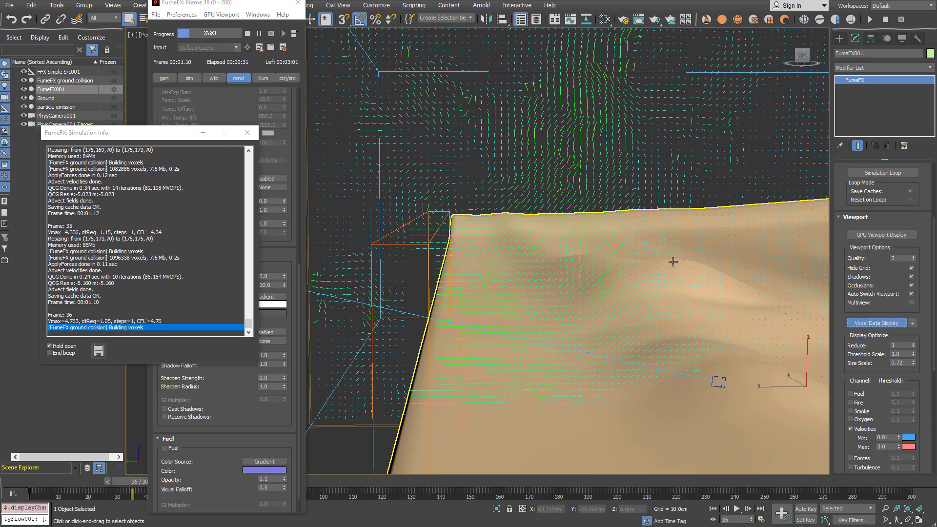
scroll(674, 261, down, 3)
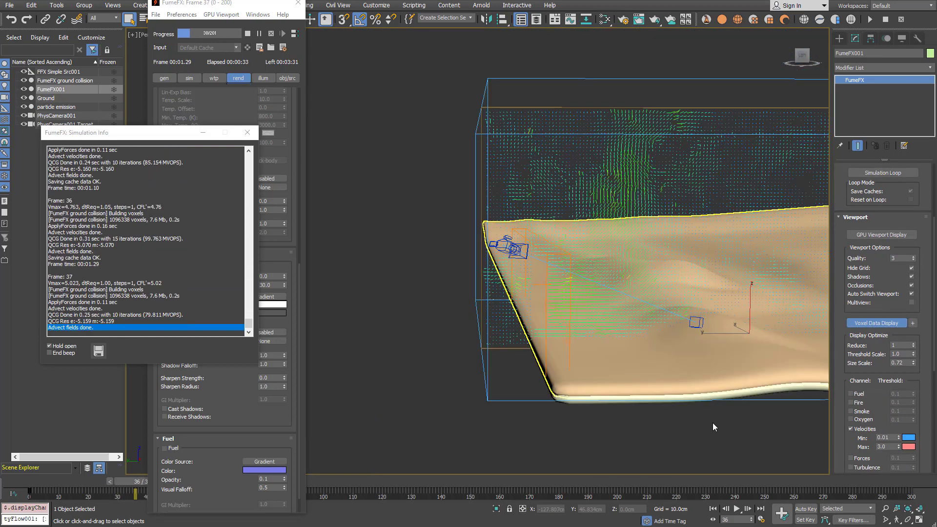
middle_drag(706, 420, 612, 417)
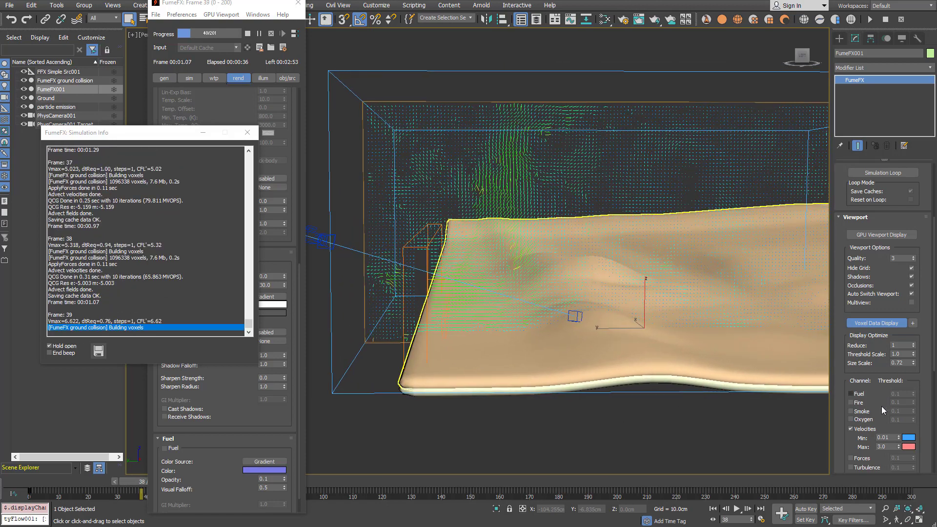
drag(838, 435, 840, 238)
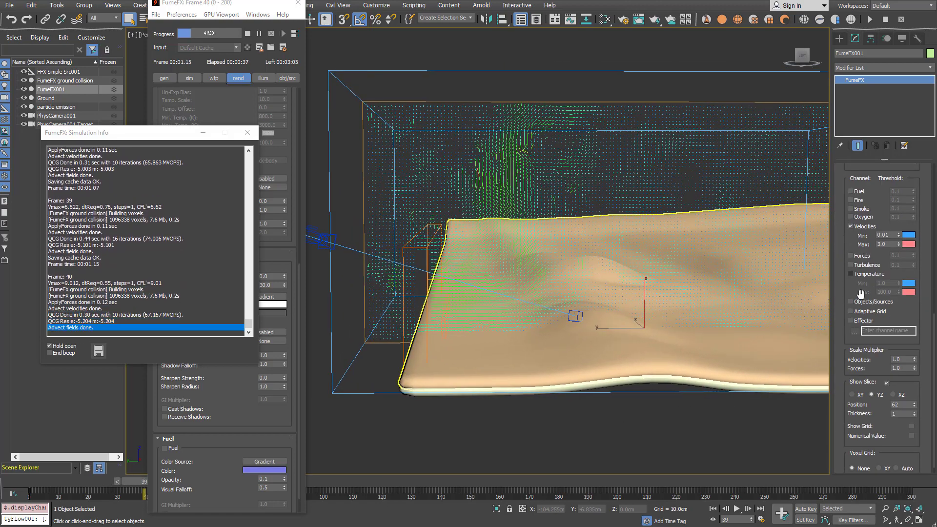
double_click(894, 244)
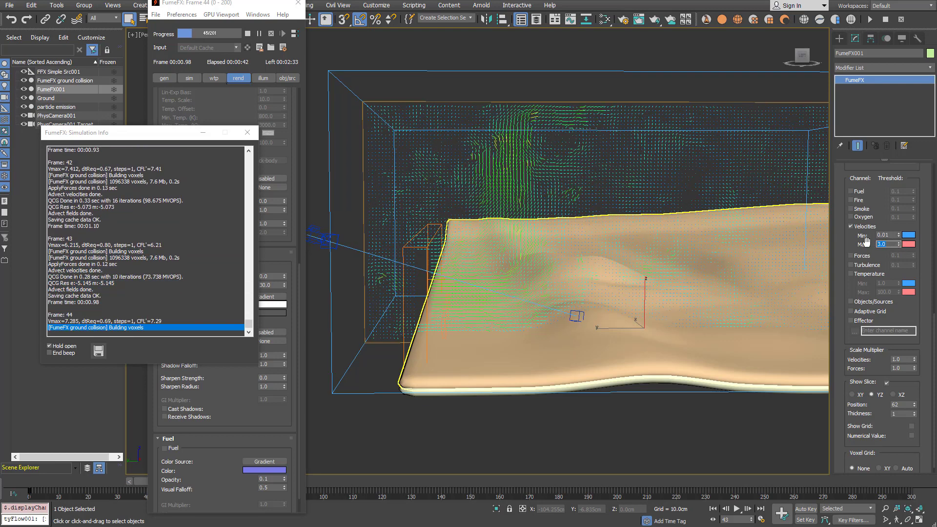
text(2)
key(Return)
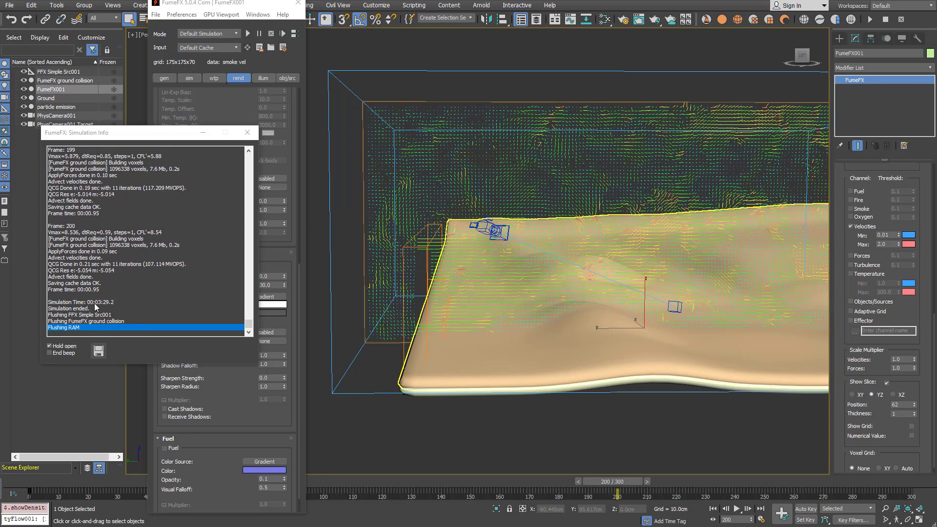
Close the simulation info, frame the grid, and scrub back to around frame 106
click(247, 134)
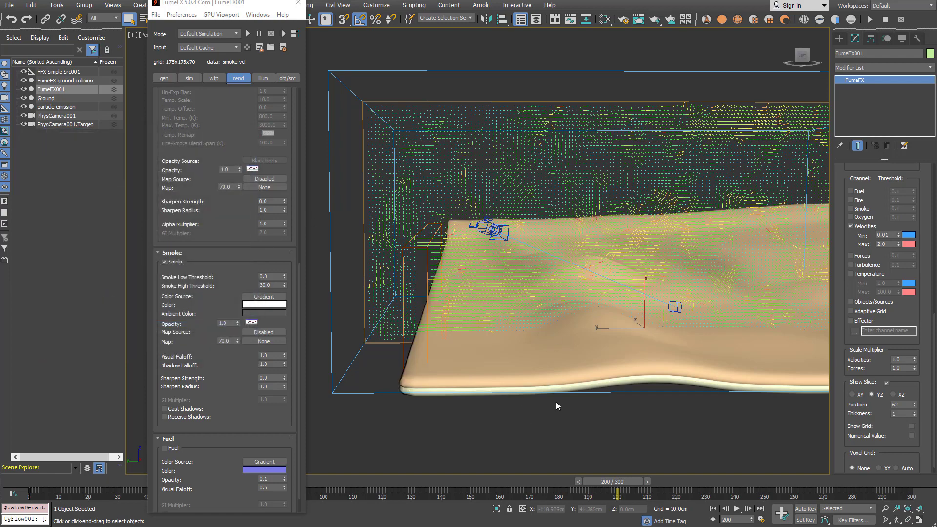
alt+middle_drag(555, 407, 553, 402)
scroll(598, 311, up, 2)
scroll(625, 352, down, 6)
middle_drag(627, 355, 603, 371)
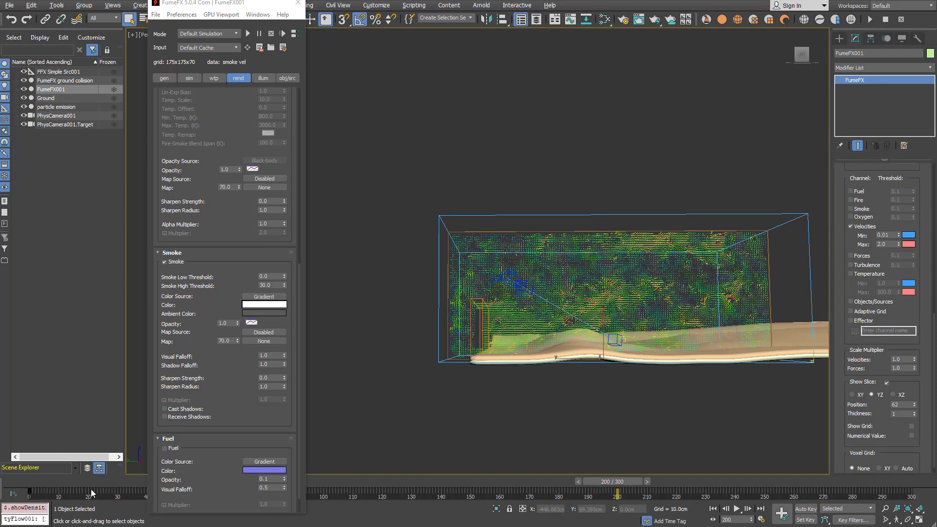
drag(86, 484, 540, 485)
Show the Smoke voxels to watch early frames, then hide them at frame 166
scroll(527, 369, up, 5)
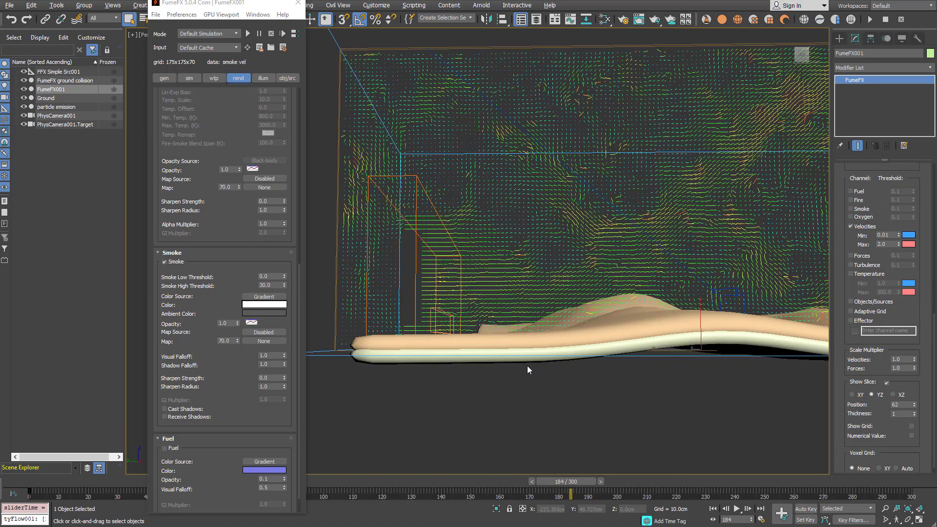
scroll(527, 370, up, 2)
scroll(836, 441, down, 1)
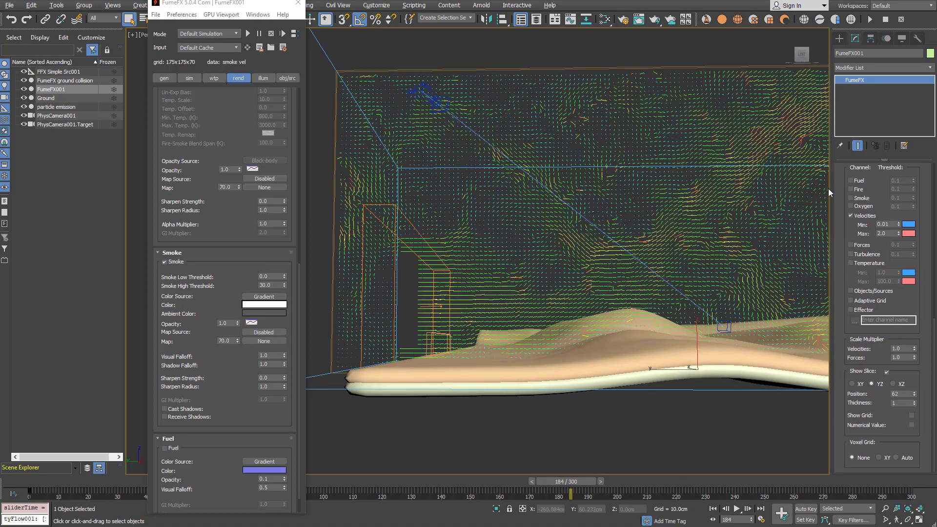
click(860, 199)
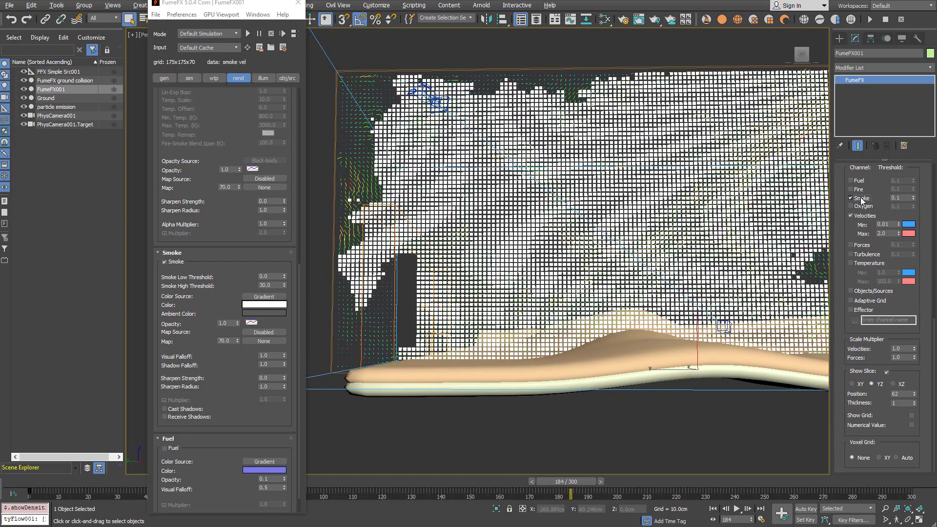
scroll(625, 432, down, 4)
middle_drag(630, 426, 595, 406)
drag(44, 482, 691, 473)
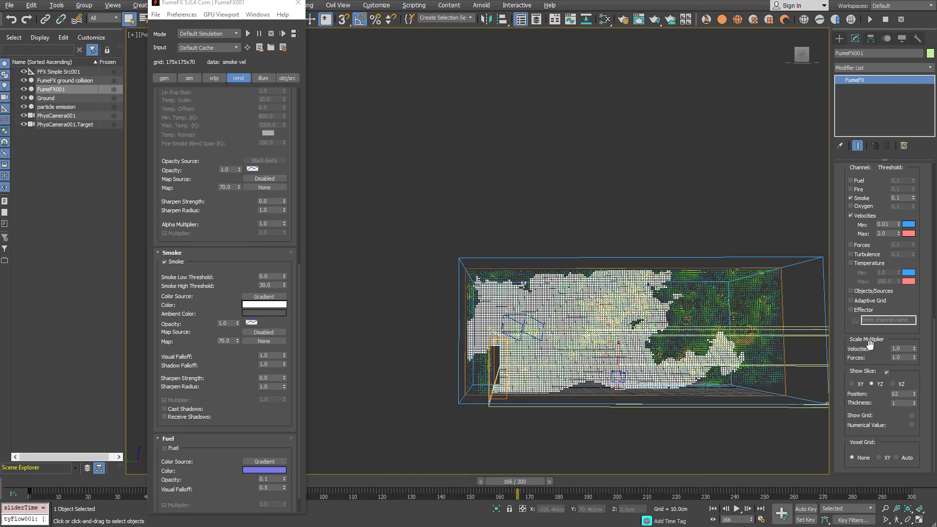
click(851, 198)
scroll(481, 396, up, 3)
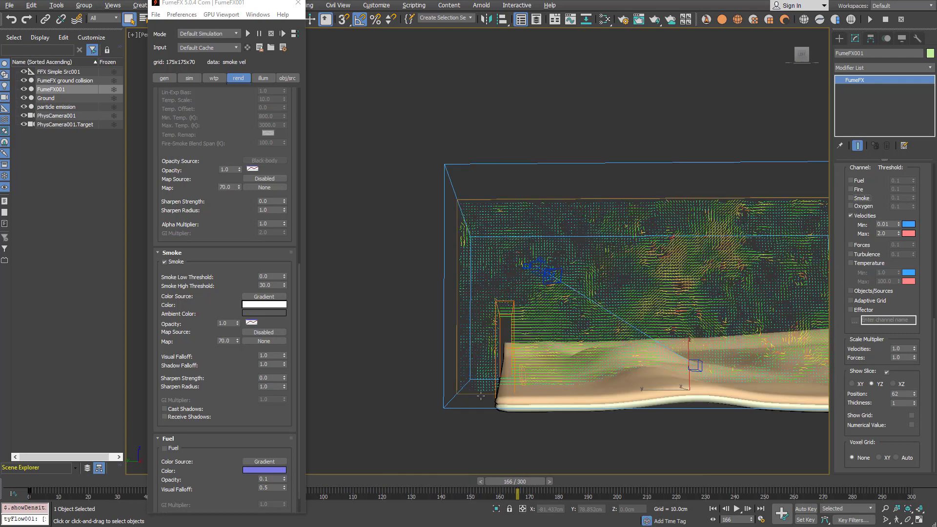
Close the FumeFX window and view the scene from the Left view with Wireframe Override
key(l)
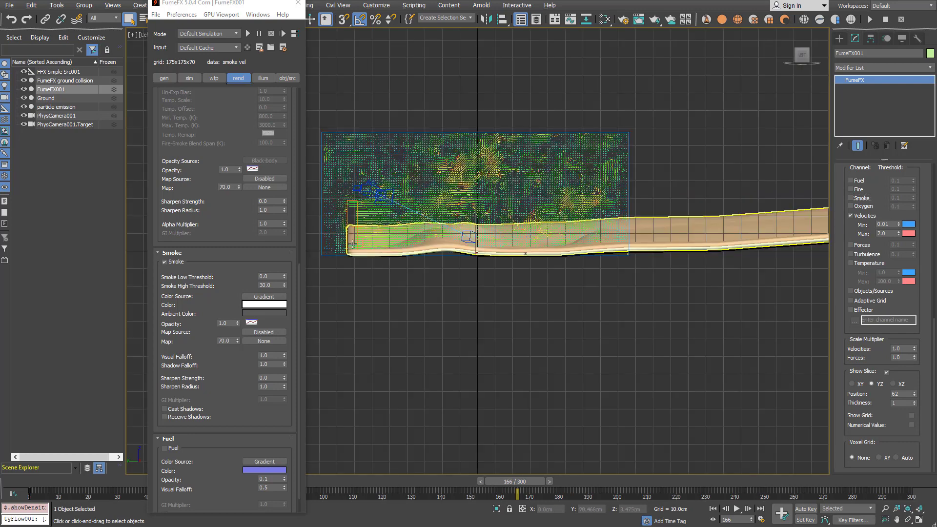
scroll(386, 254, up, 5)
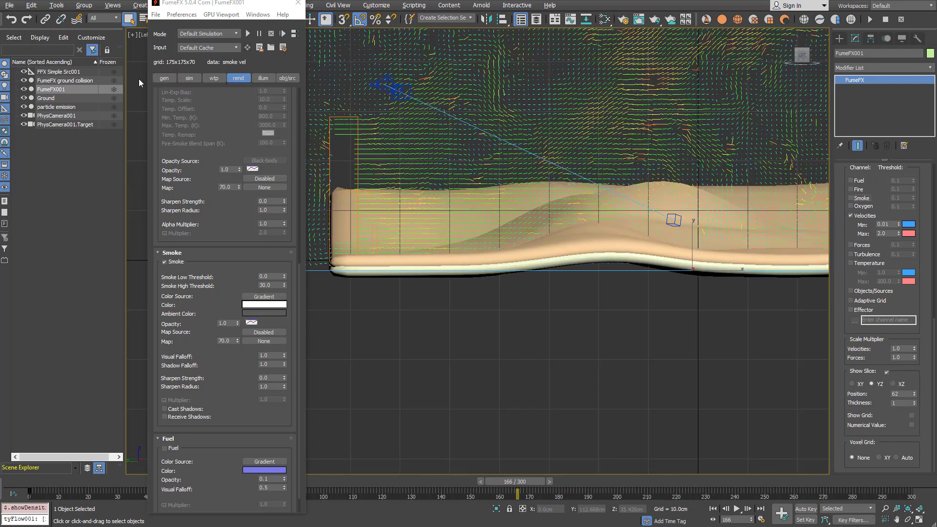
click(298, 2)
click(205, 35)
click(249, 123)
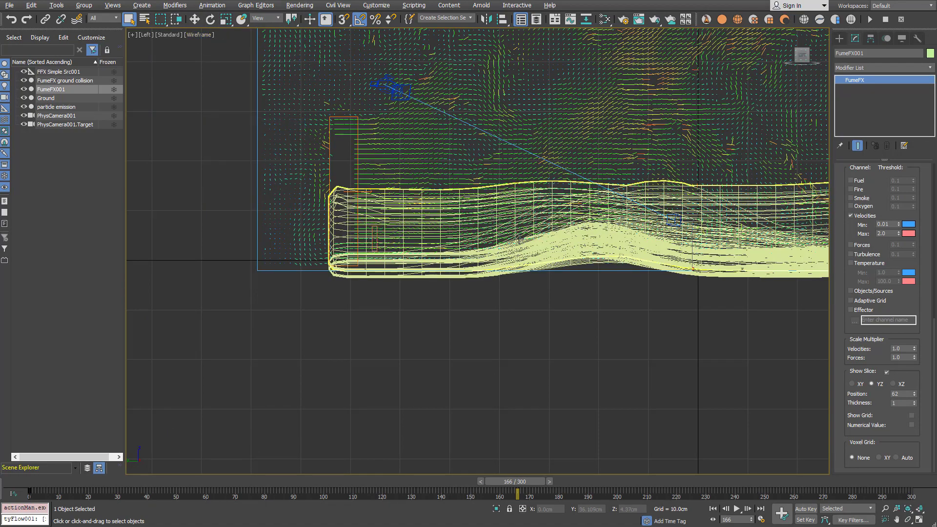
alt+middle_drag(507, 285, 509, 261)
Return to Perspective, orbit down onto the ground, and select the FumeFX001 grid
key(p)
scroll(417, 276, up, 5)
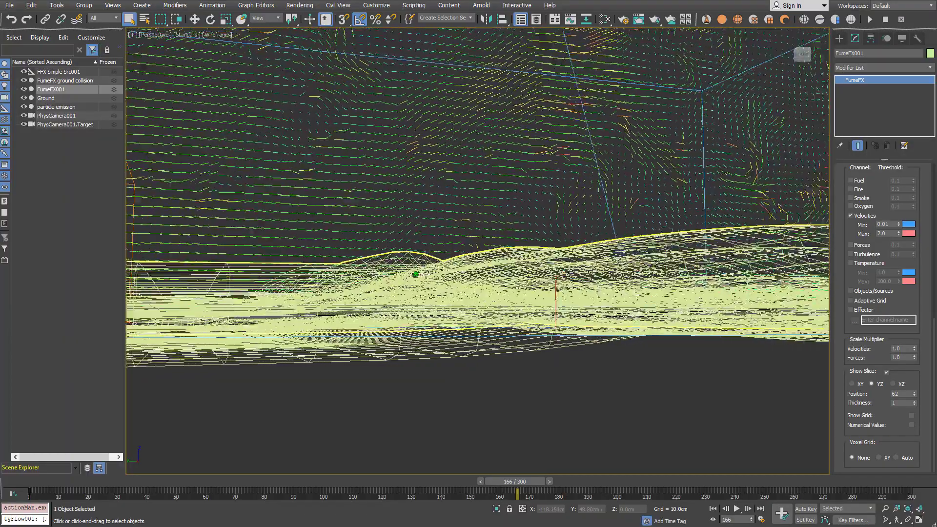
mouse_move(418, 276)
alt+middle_down()
mouse_move(441, 247)
mouse_move(434, 245)
alt+middle_up()
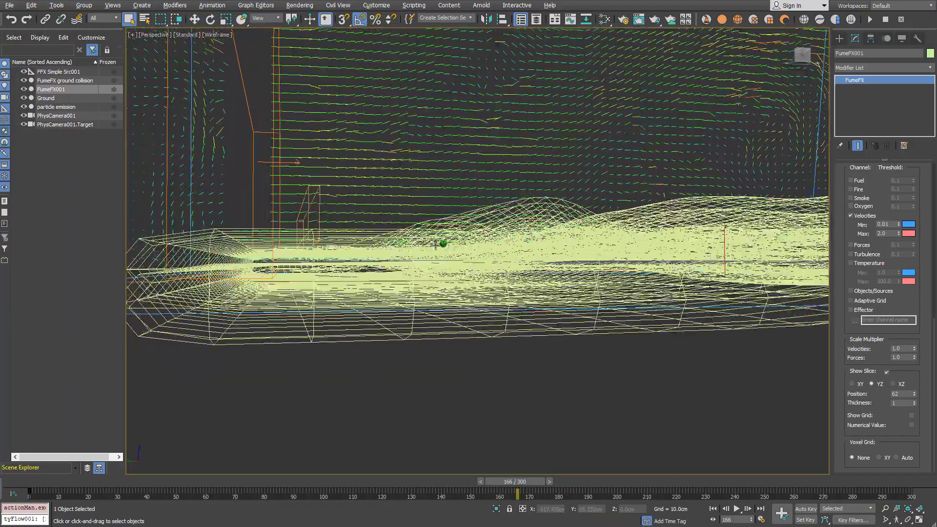
middle_drag(436, 245, 215, 274)
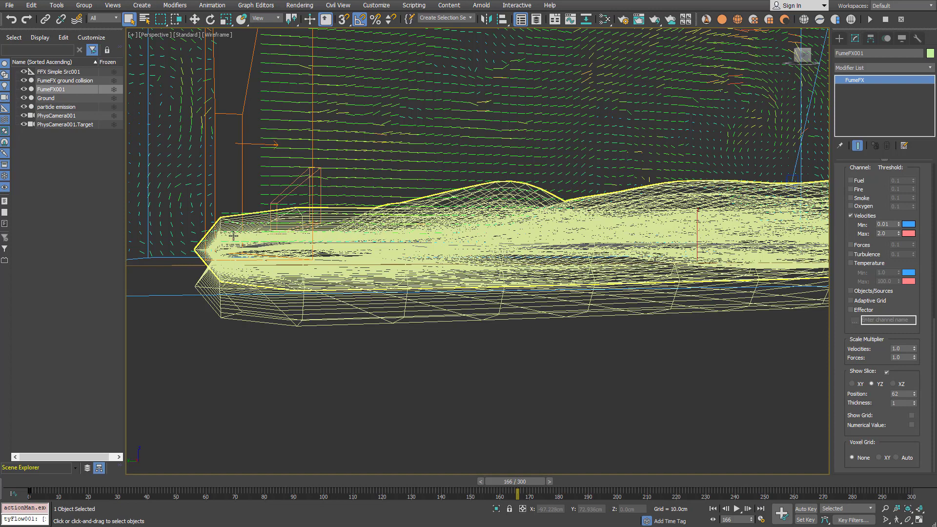
click(227, 296)
alt+middle_drag(390, 326, 207, 103)
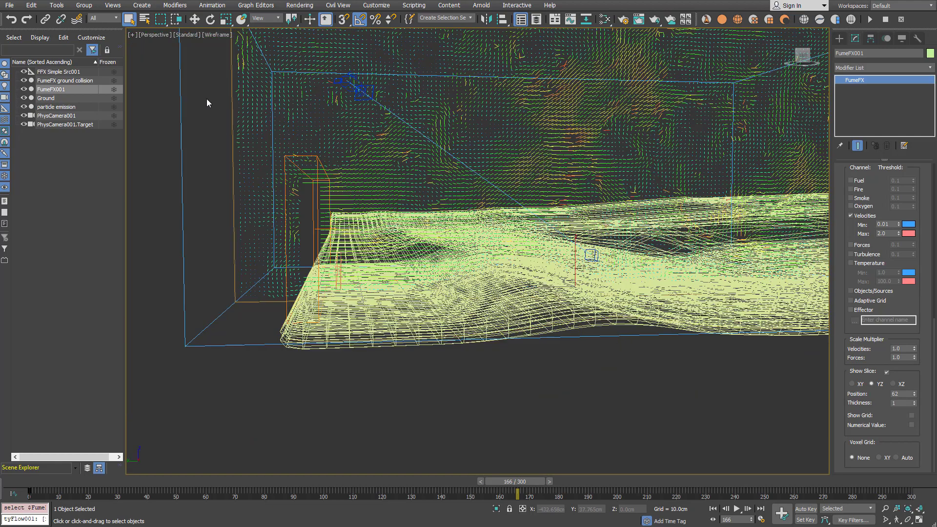
Switch the viewport back to Default Shading and orbit to a lower frontal angle
click(216, 35)
click(223, 44)
mouse_move(222, 44)
alt+middle_down()
mouse_move(606, 313)
mouse_move(502, 330)
mouse_move(472, 355)
mouse_move(478, 362)
alt+middle_up()
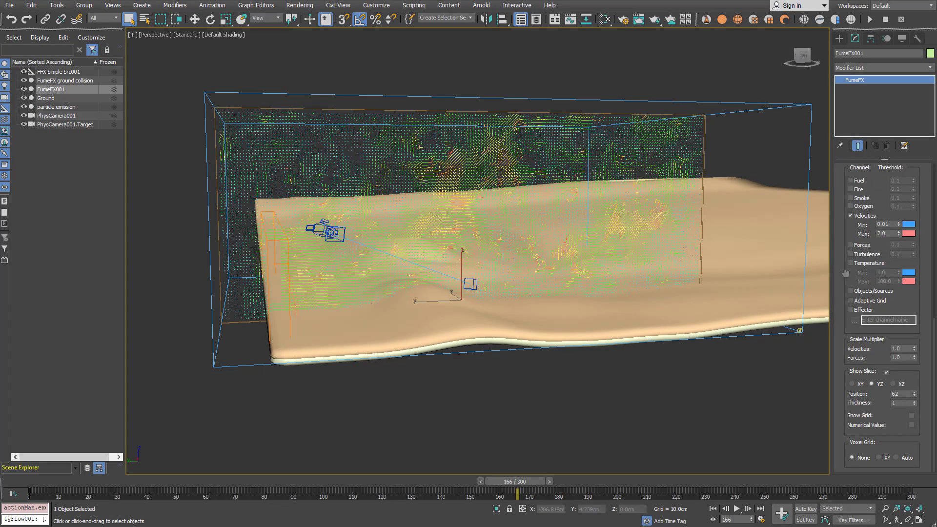
Create a tyFlow object with its icon placed left of the ground
scroll(839, 327, up, 5)
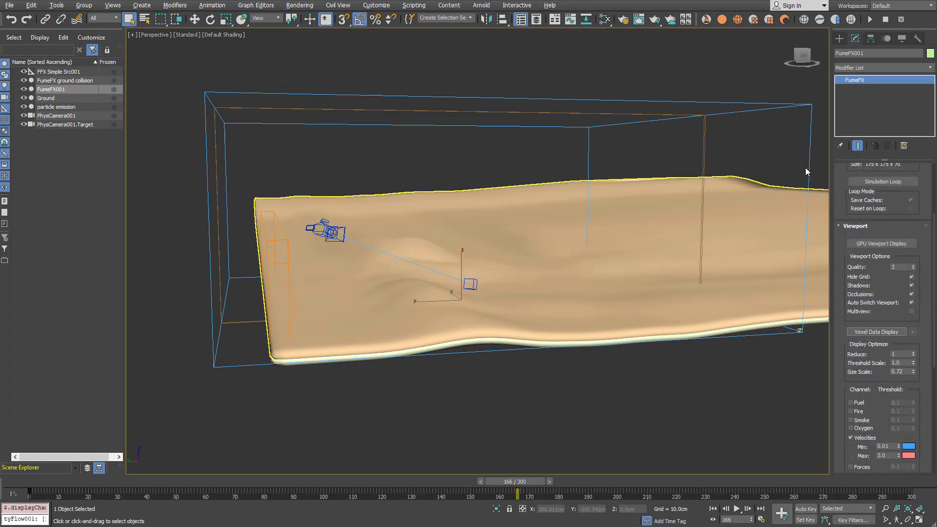
click(787, 32)
click(840, 38)
click(869, 65)
click(868, 78)
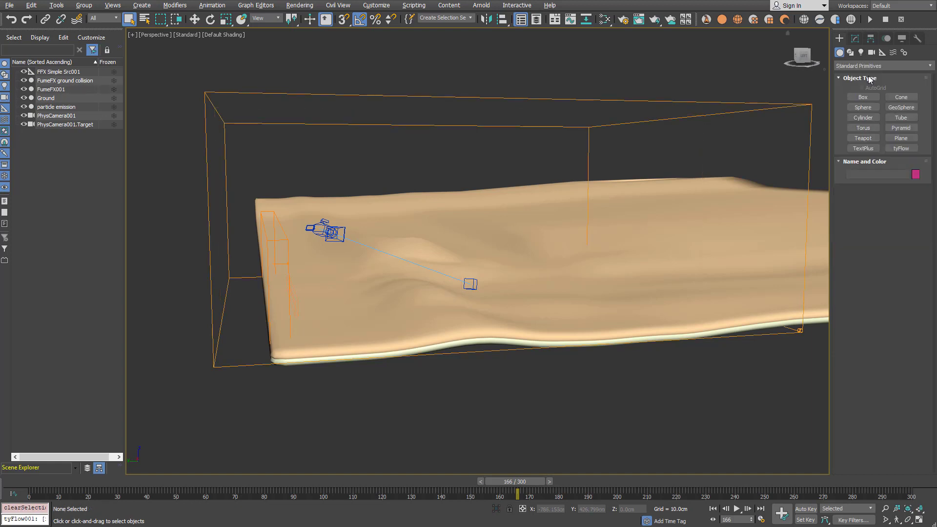
click(897, 148)
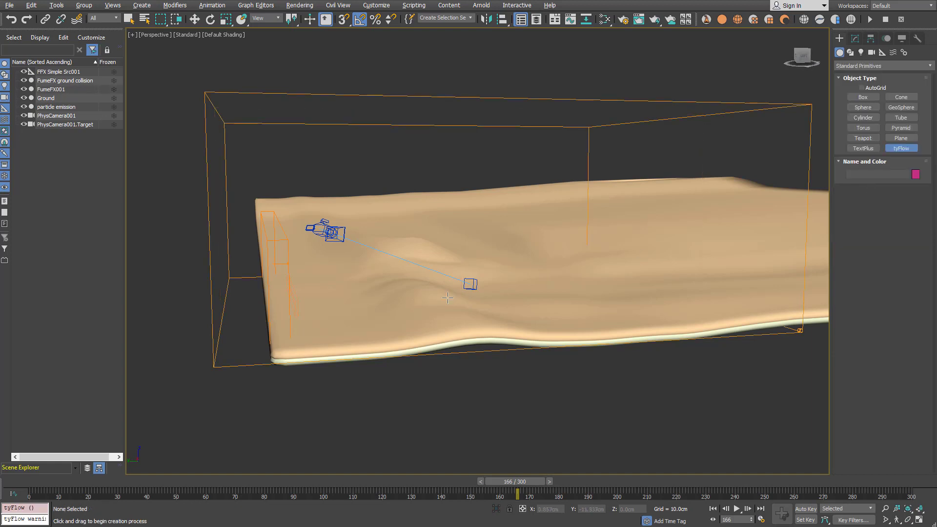
drag(183, 323, 205, 343)
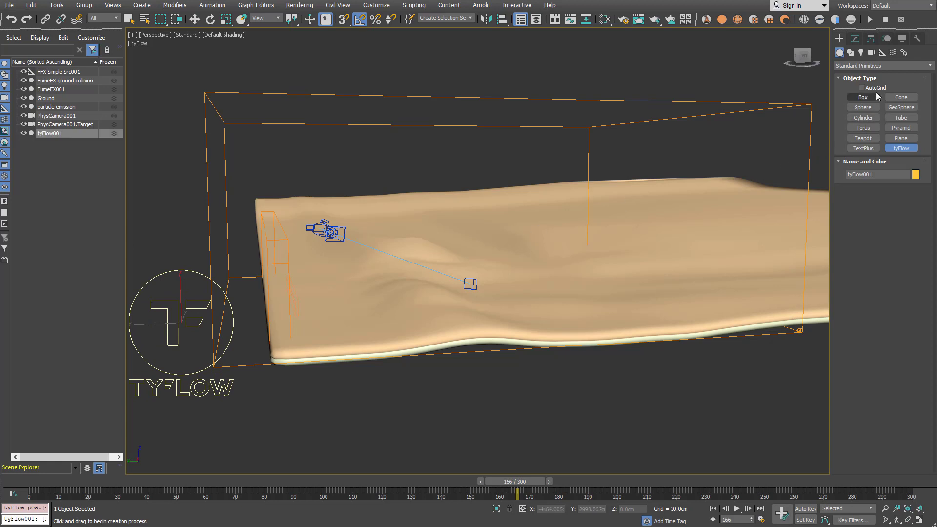
Open the tyFlow editor and turn off PhysX Default Gravity
click(855, 39)
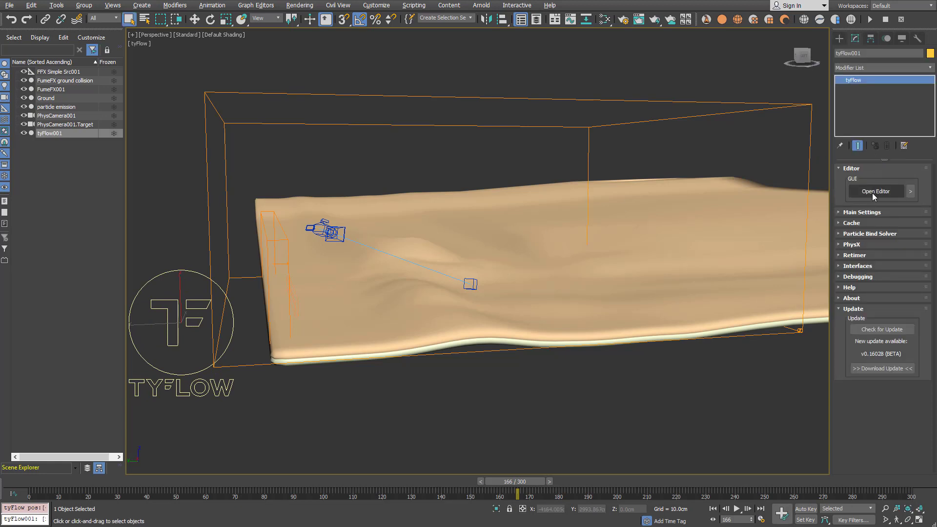
click(873, 192)
click(877, 244)
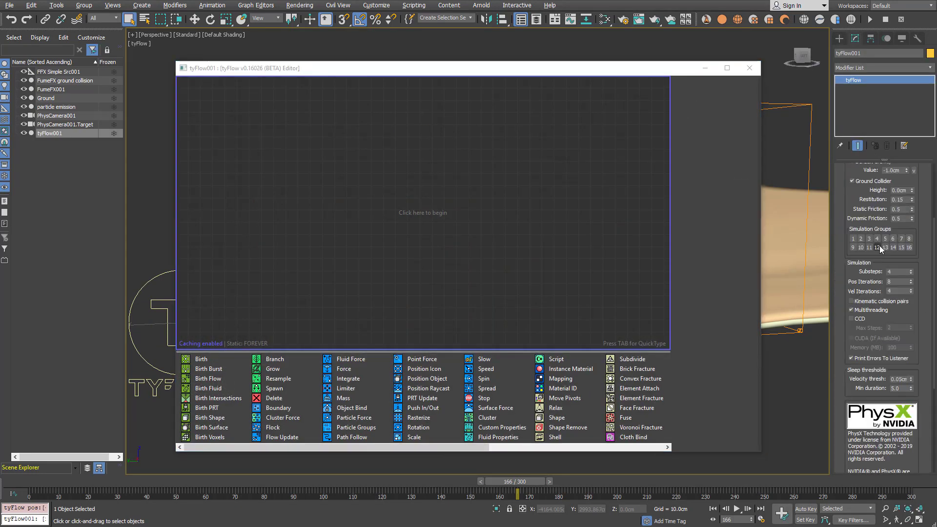
scroll(842, 255, up, 4)
click(849, 266)
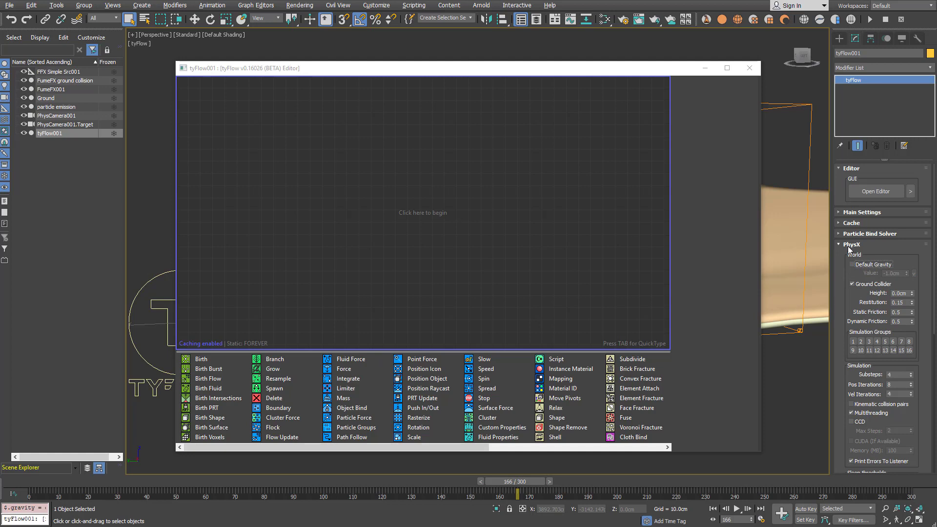
click(849, 245)
Resize and move the tyFlow editor, then drag a Birth event onto the canvas
drag(566, 61, 575, 46)
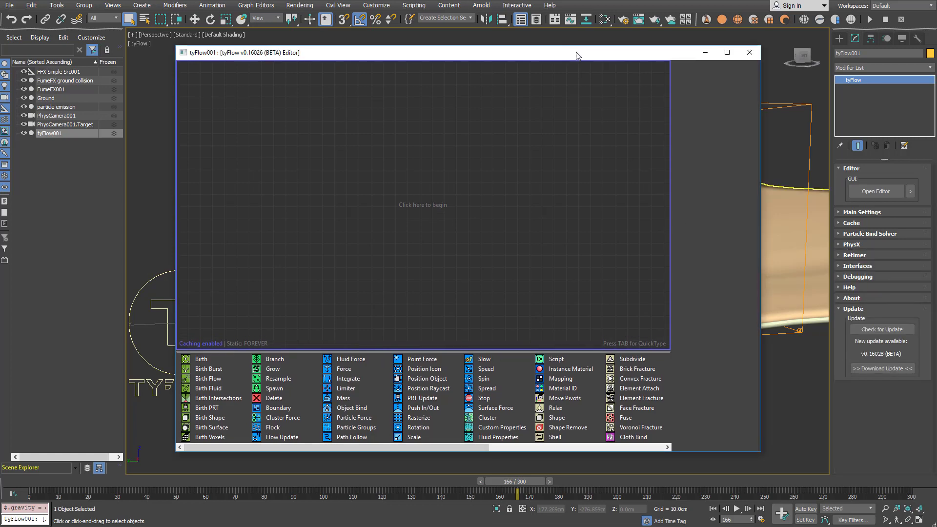
drag(725, 170, 628, 166)
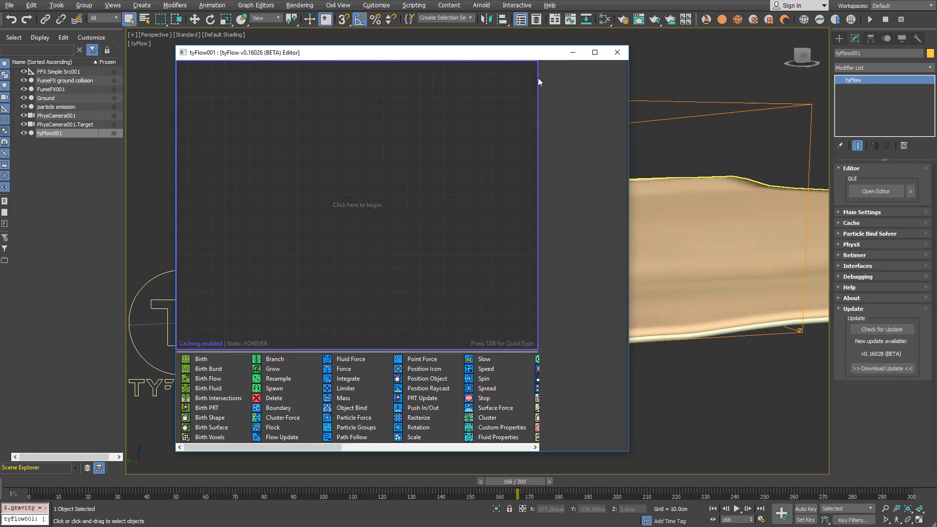
drag(503, 57, 781, 71)
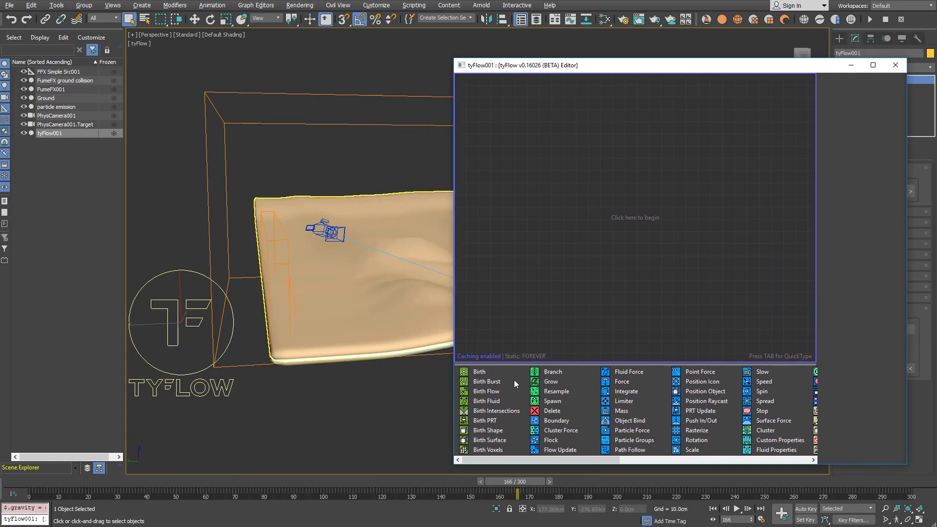
drag(472, 374, 543, 138)
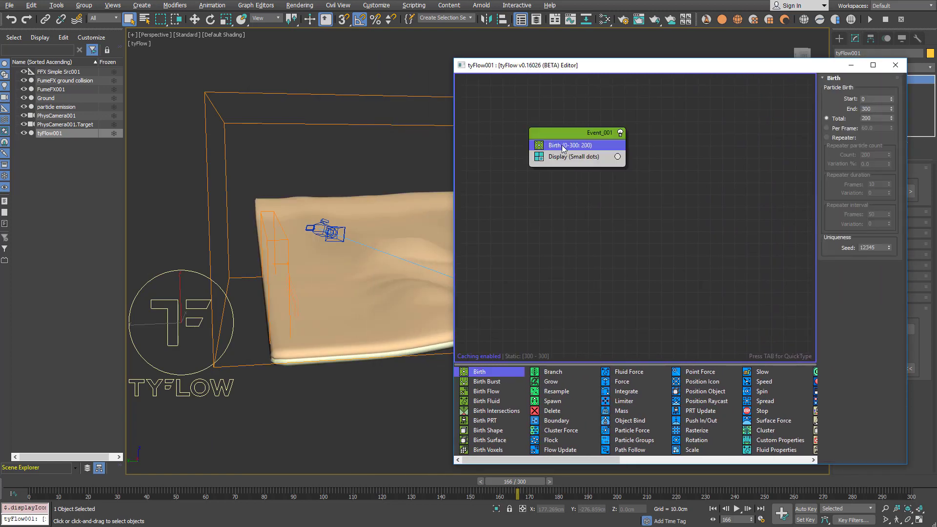
Set the Birth operator to emit from frame 30 to frame 100
click(865, 98)
alt+middle_drag(271, 261, 271, 243)
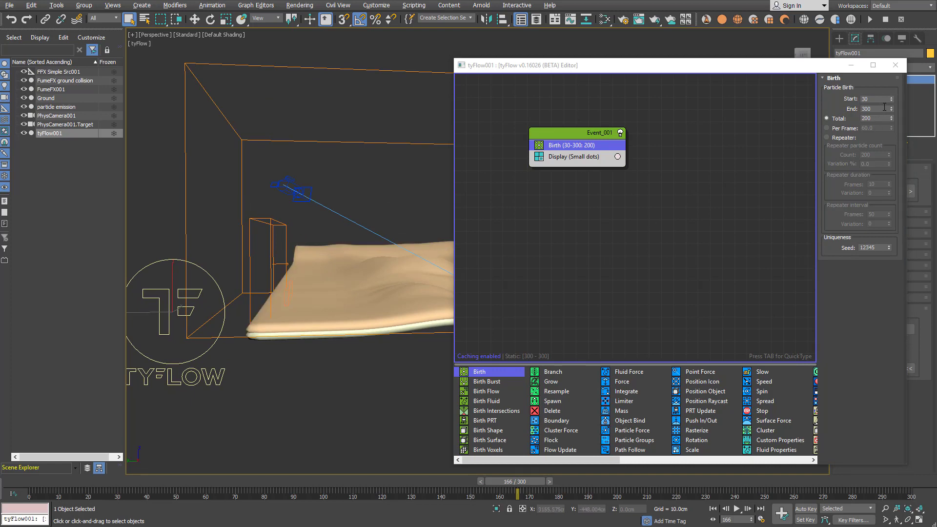
drag(884, 108, 852, 109)
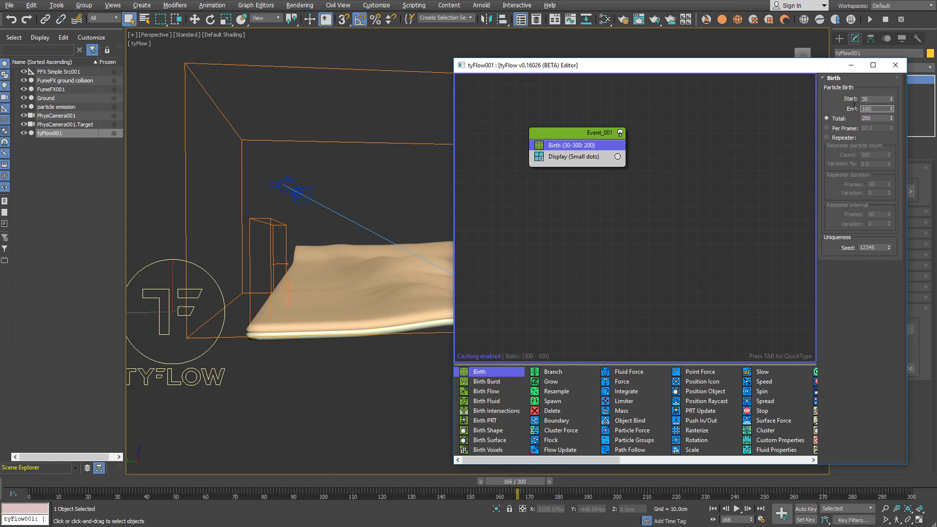
key(Tab)
Add a Position Object operator using the particle emission box as emitter
click(564, 135)
key(Tab)
text(pos)
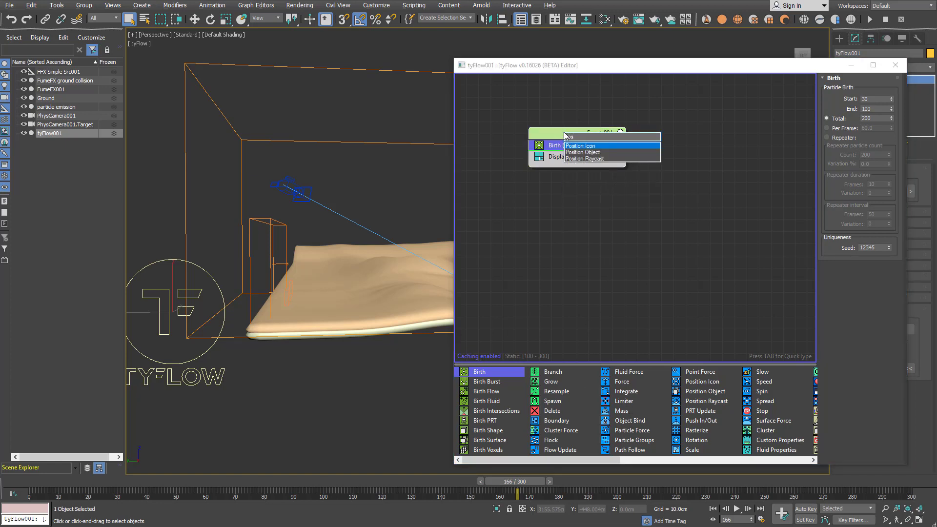
click(588, 153)
click(840, 187)
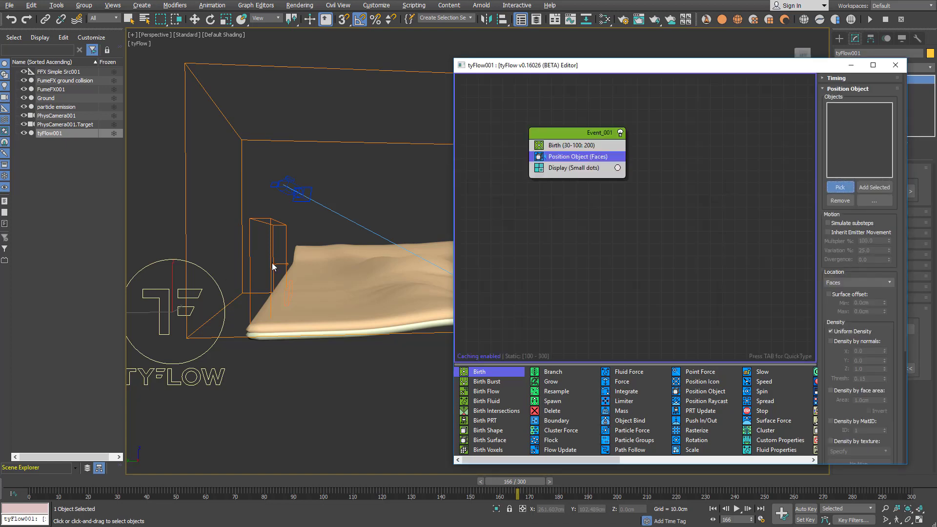
click(289, 285)
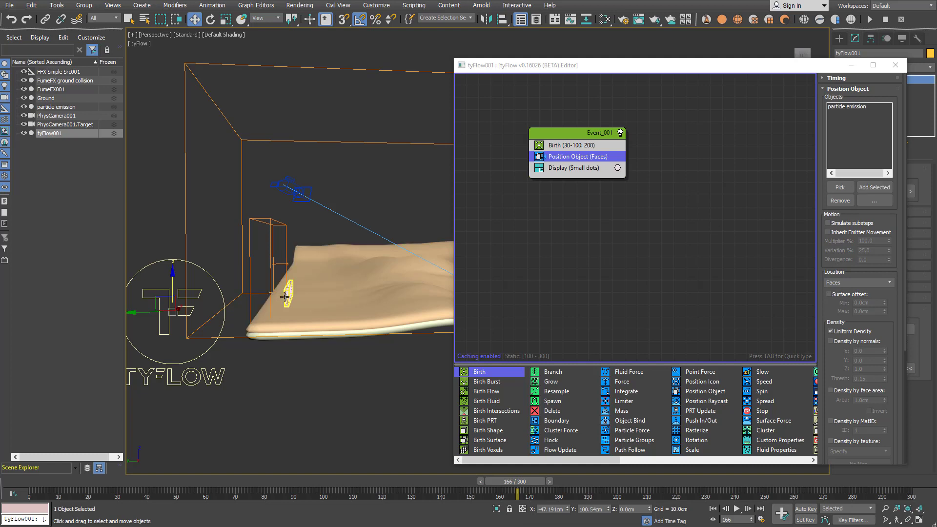
Orbit around the emitter box, scrub to about frame 117, and reselect Event_001
scroll(285, 296, up, 5)
alt+middle_drag(285, 296, 313, 304)
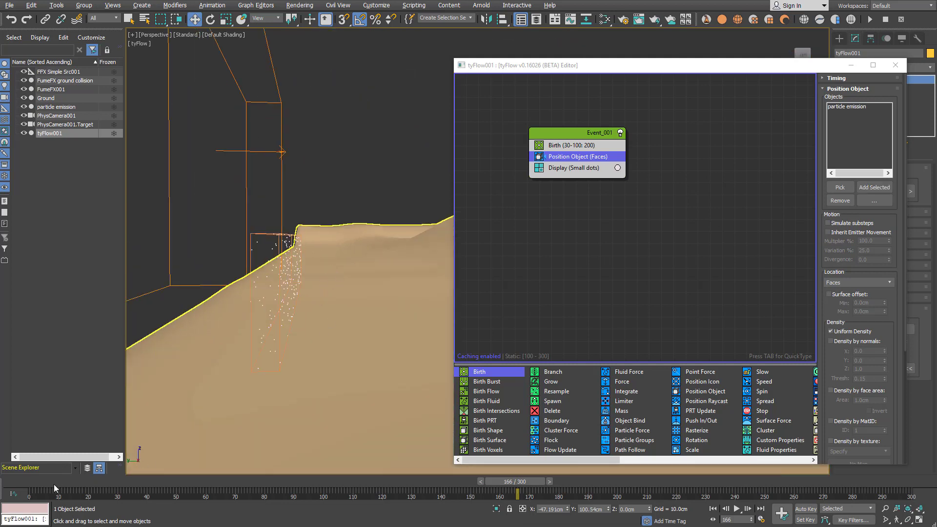
drag(53, 487, 381, 466)
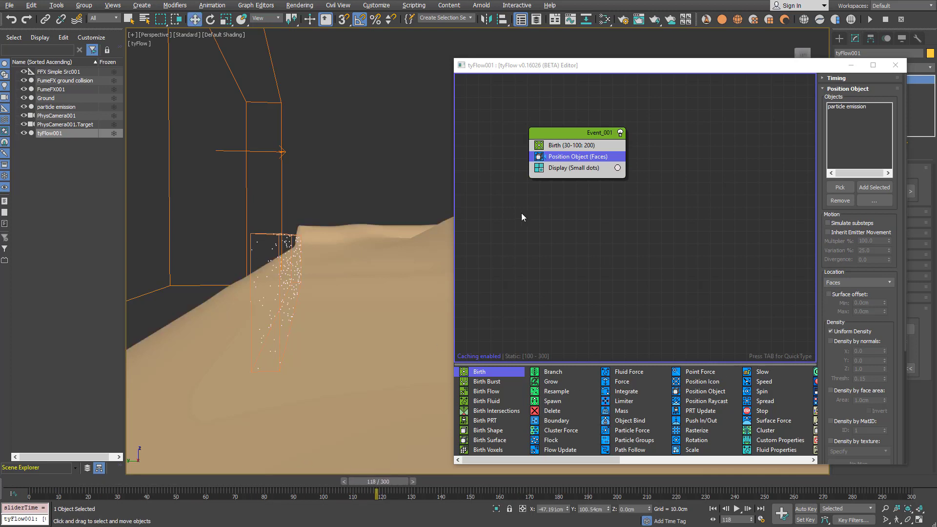
click(558, 135)
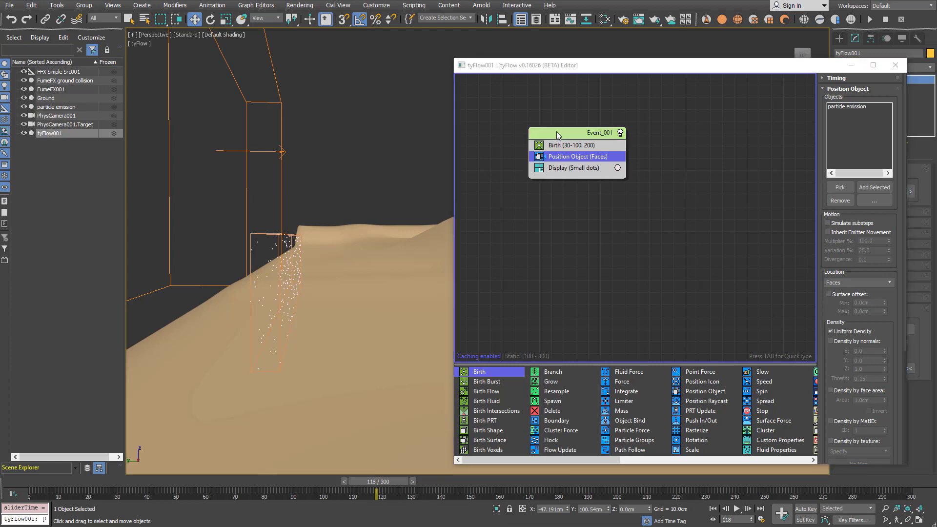
Add a Shape operator after Position Object using 3D Leaves (Maple) meshes
key(Tab)
text(sha)
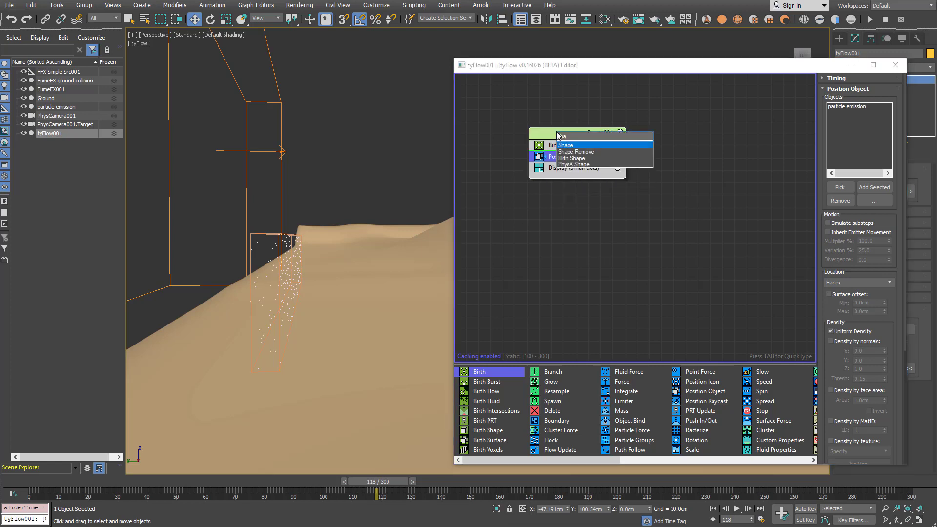
click(577, 146)
drag(582, 154, 587, 180)
click(884, 302)
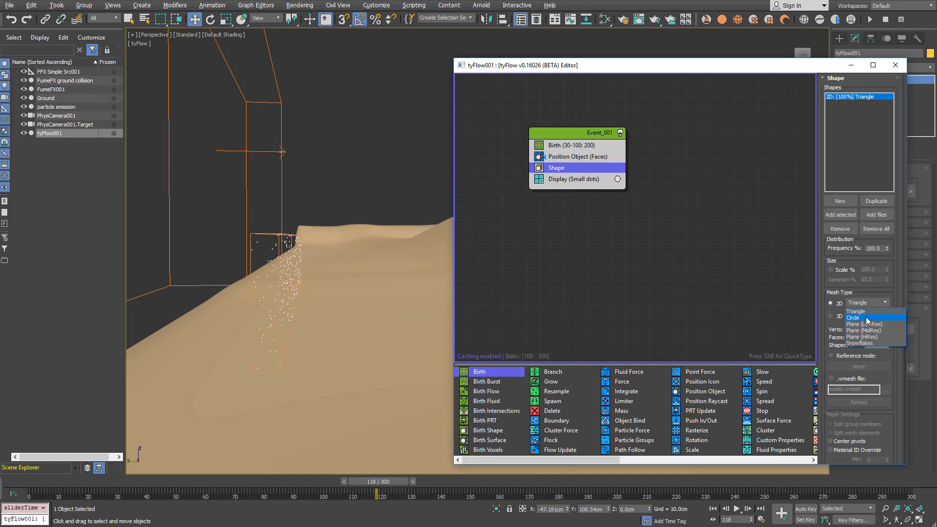
click(839, 316)
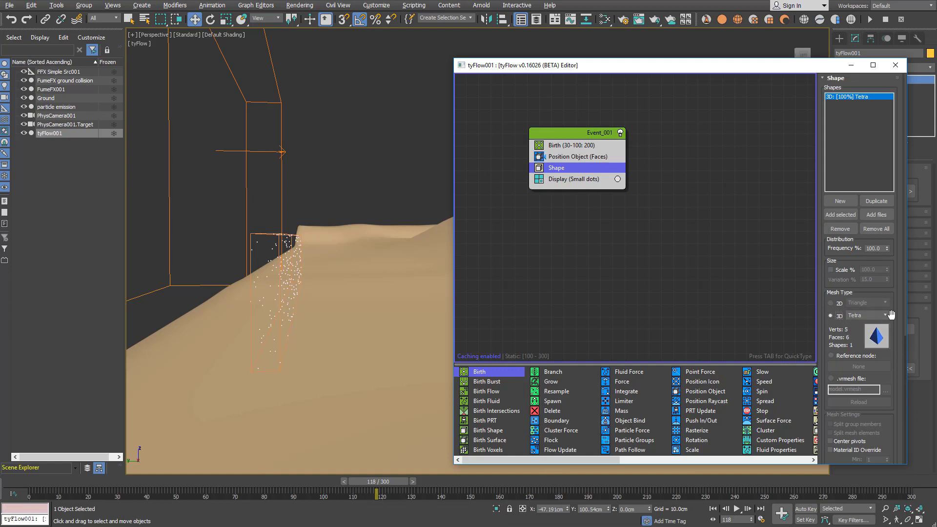
click(887, 315)
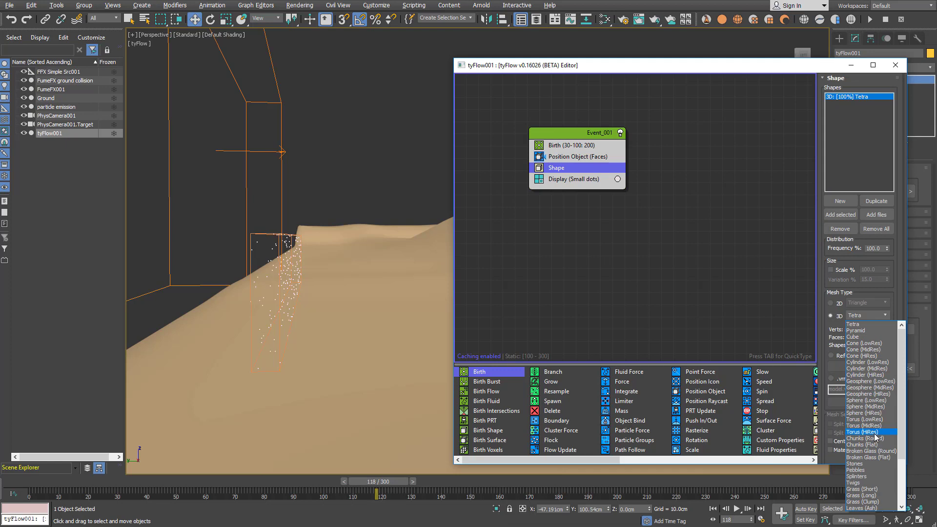
scroll(874, 432, down, 4)
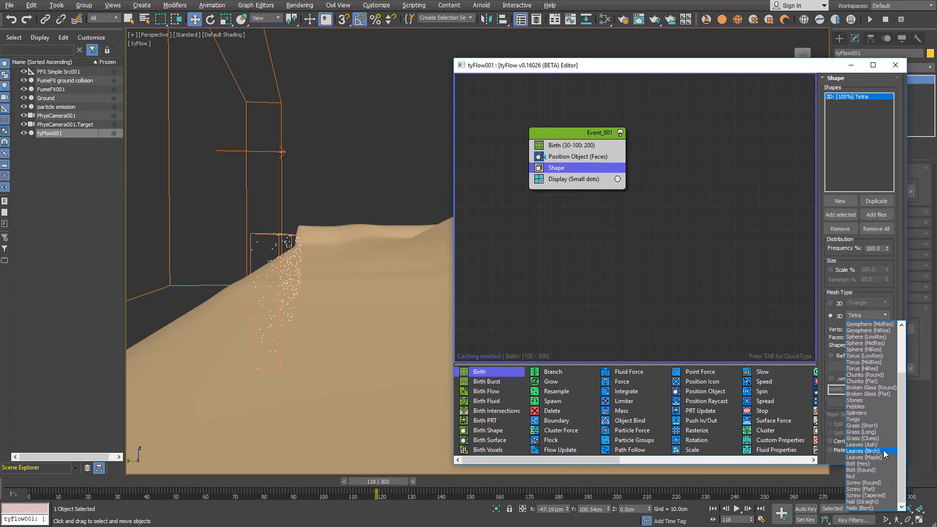
click(884, 457)
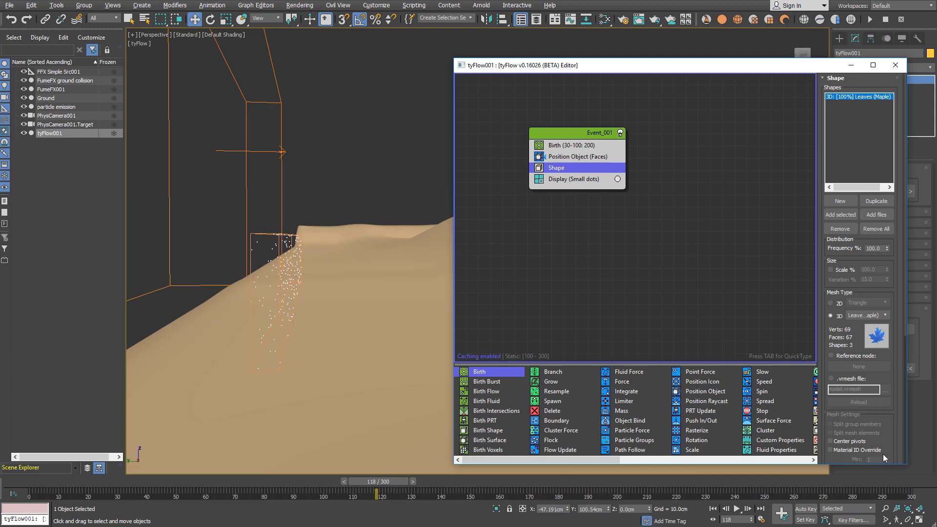
Enable Scale % at 200 with 50% variation on the leaf shapes
click(831, 269)
double_click(880, 270)
text(200)
key(Tab)
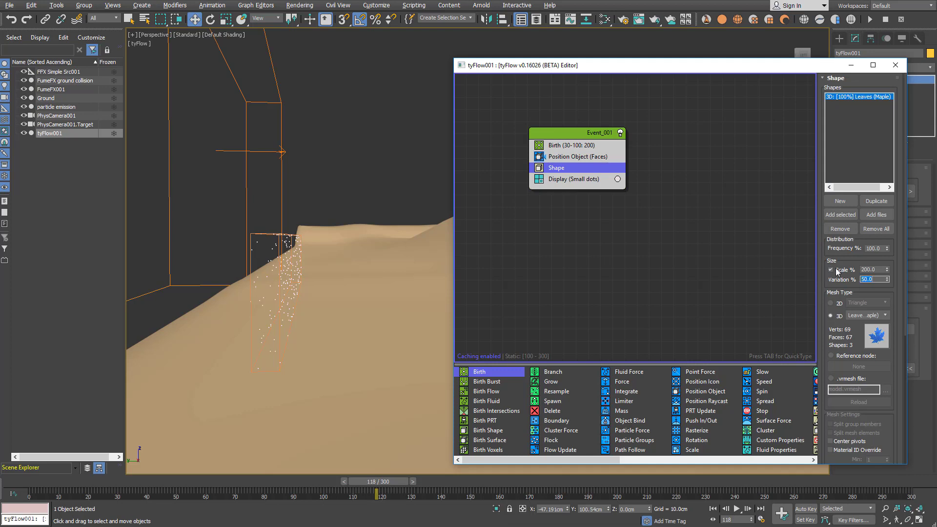
click(870, 270)
Change the Display operator type from Small Dots to Geometry
click(584, 179)
click(889, 98)
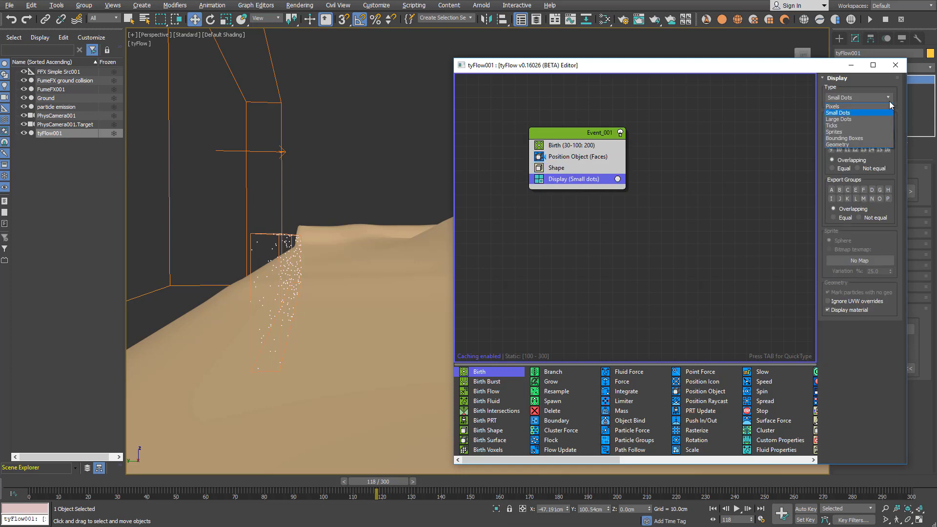
click(862, 145)
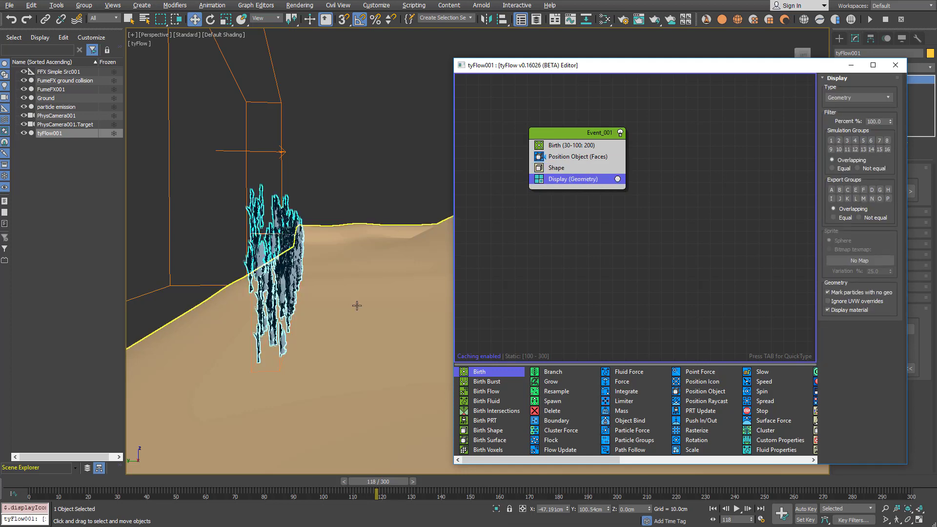
Zoom onto the particle emission box and scrub back to around frame 80 to view the leaves
scroll(318, 228, up, 5)
scroll(318, 226, up, 3)
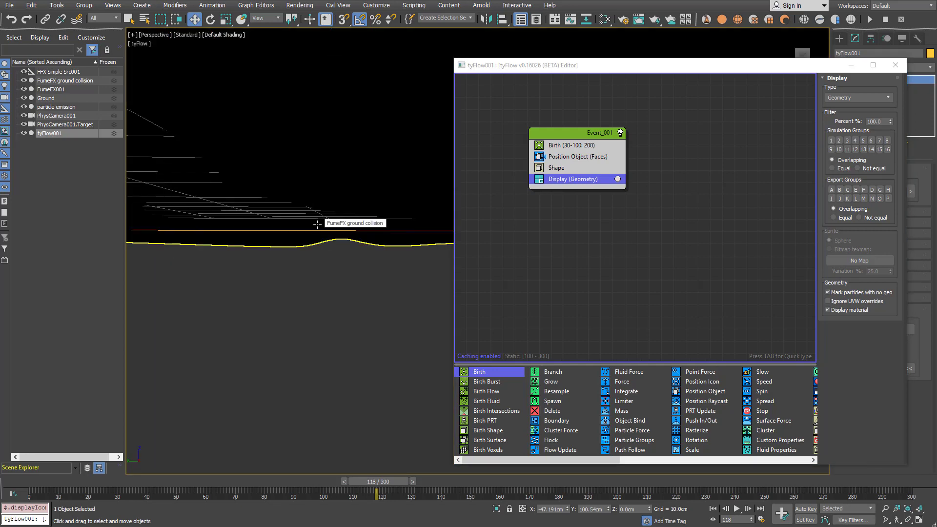
scroll(317, 224, down, 6)
scroll(293, 254, up, 5)
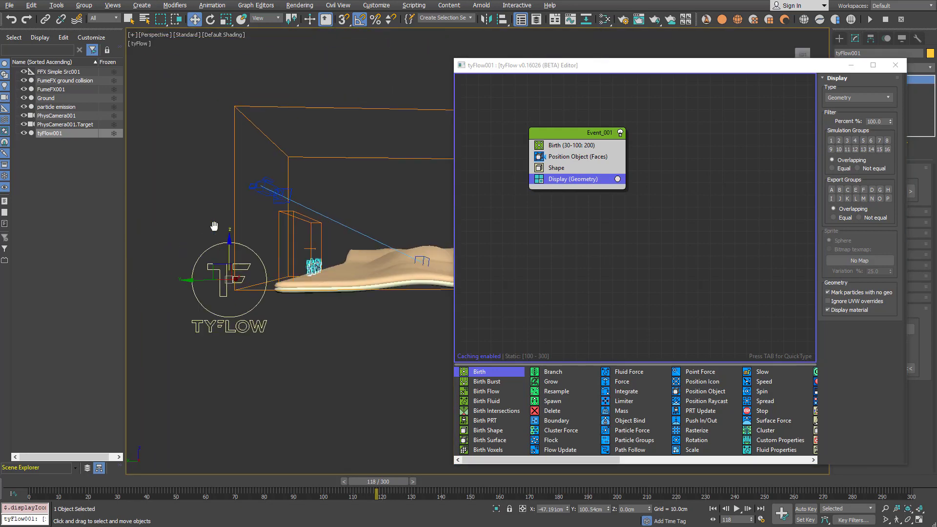
scroll(322, 285, down, 3)
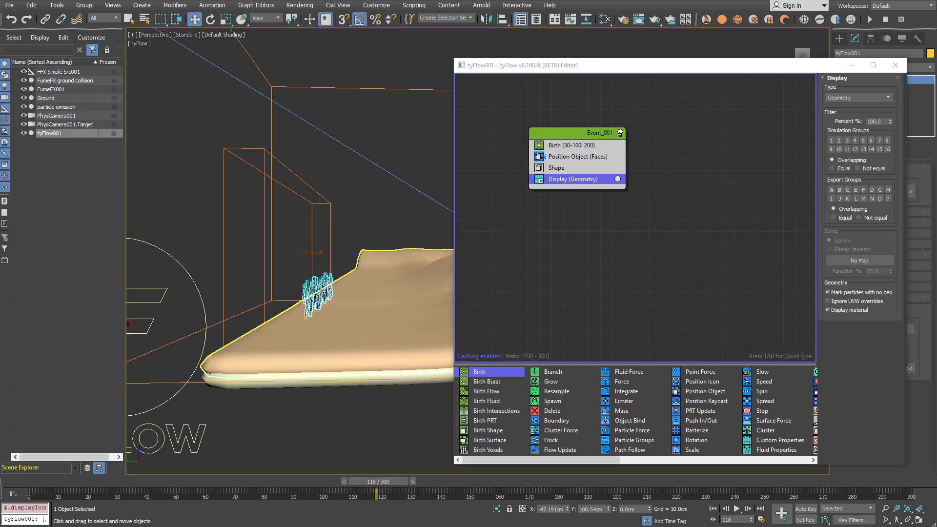
click(319, 283)
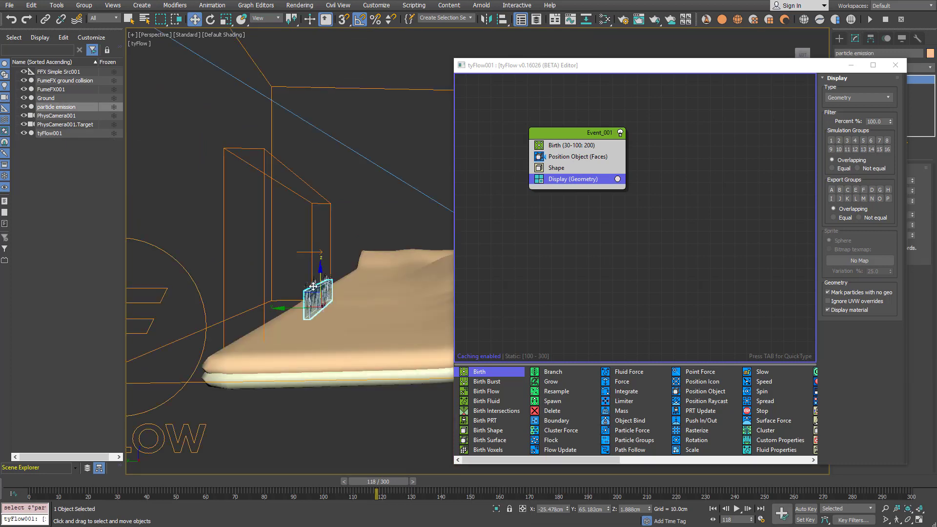
scroll(310, 289, up, 3)
scroll(307, 290, up, 4)
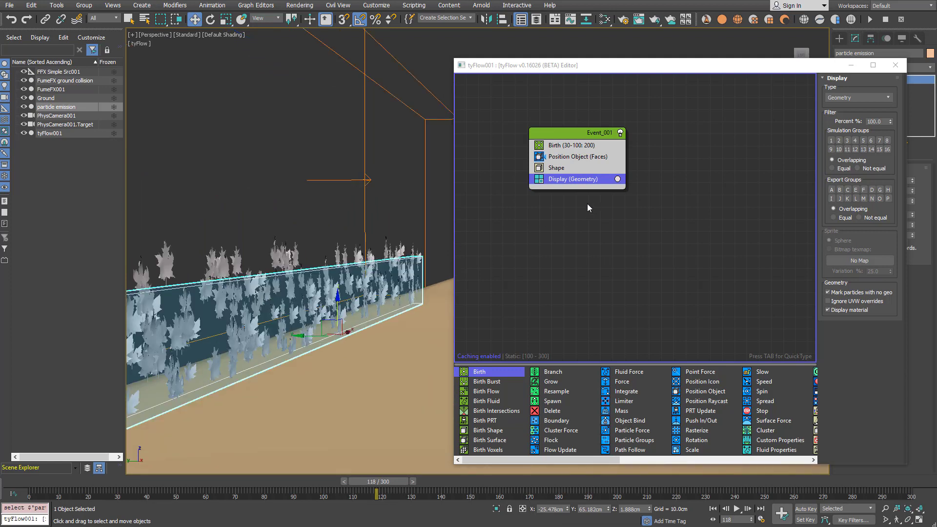
drag(383, 482, 249, 472)
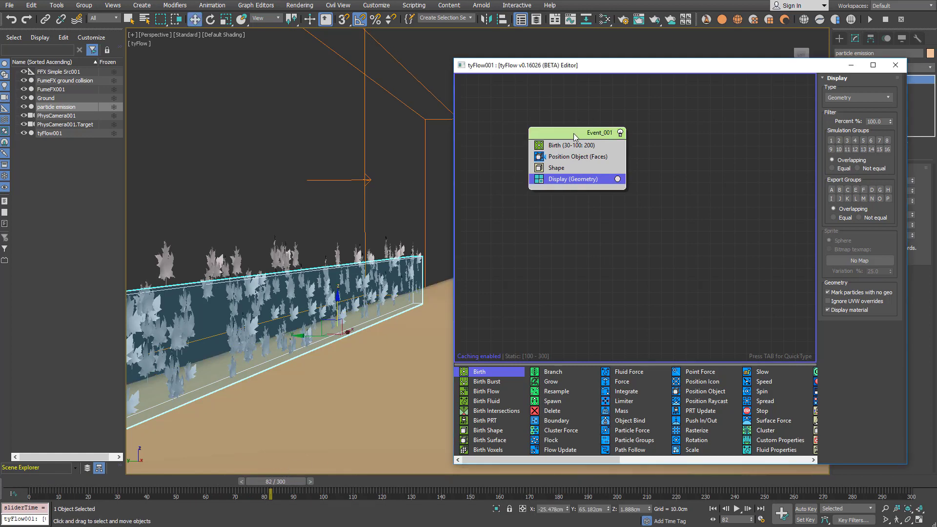
Insert a Rotation (Random 3D) operator between Shape and Display using 'rot'
key(Tab)
text(rot)
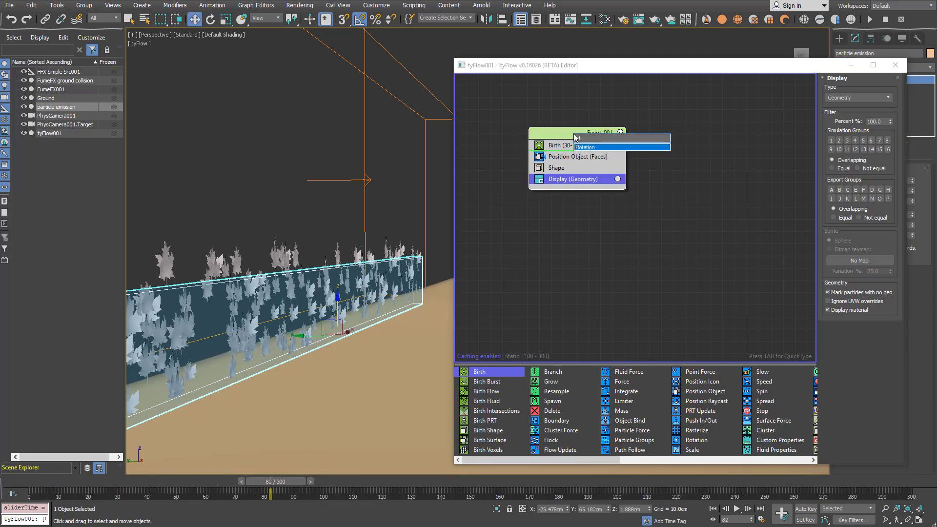
key(Return)
drag(584, 157, 582, 190)
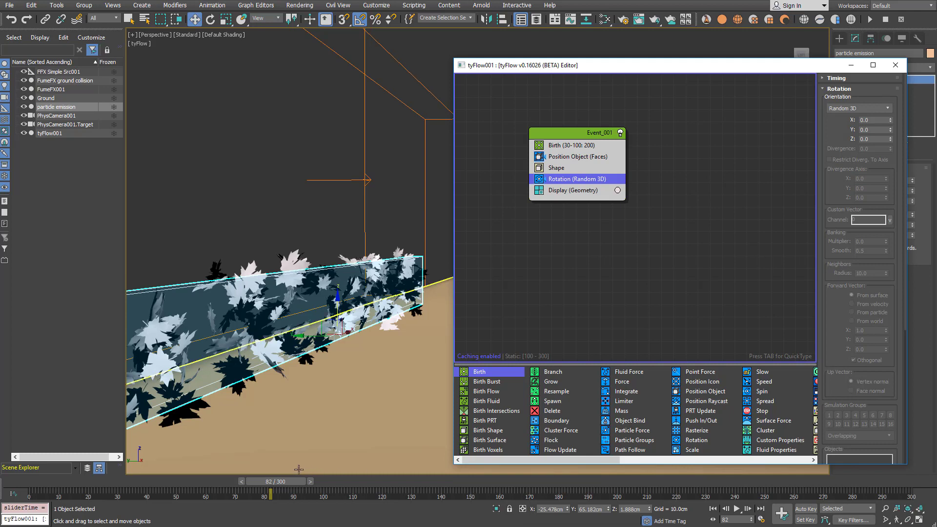
Scrub back to check the tumbling leaves and nudge the Event_001 node up-left
drag(285, 481, 206, 464)
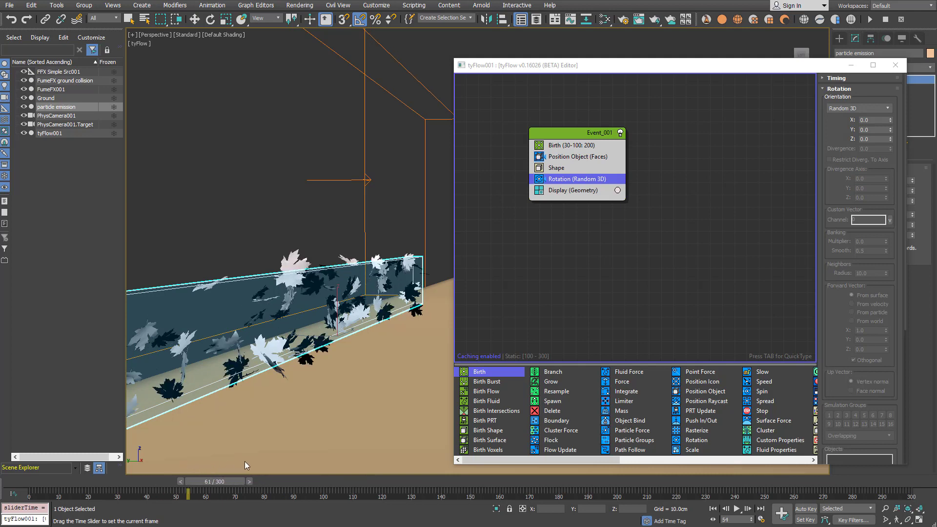
key(w)
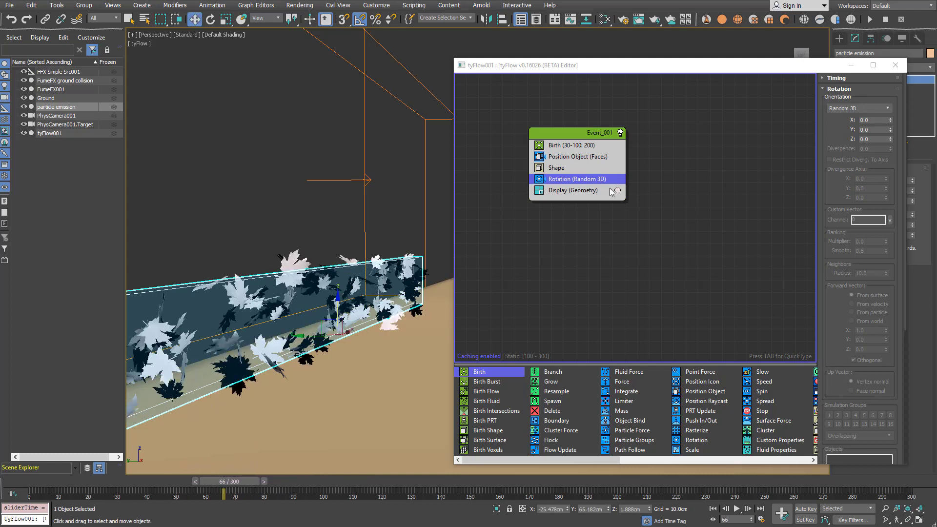
drag(559, 135, 553, 129)
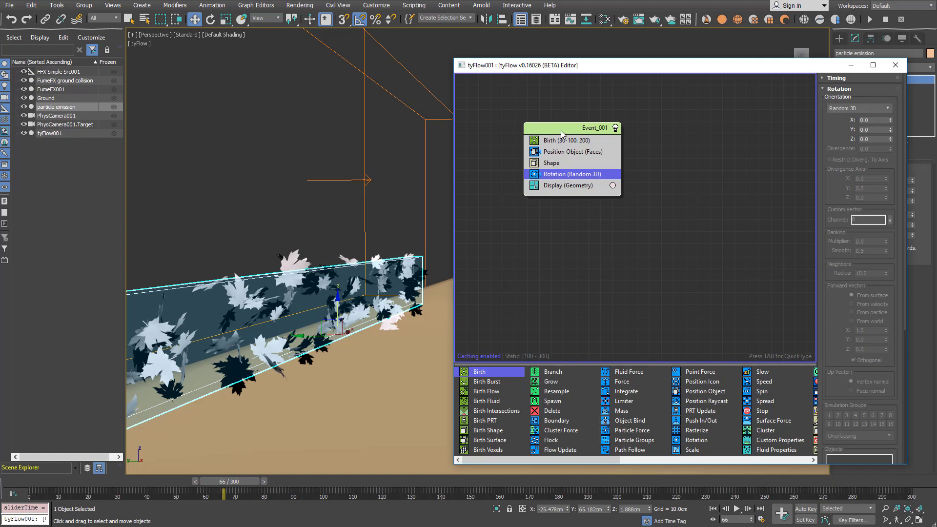
Insert a Force (Gravity) operator just above Display (Geometry)
key(Tab)
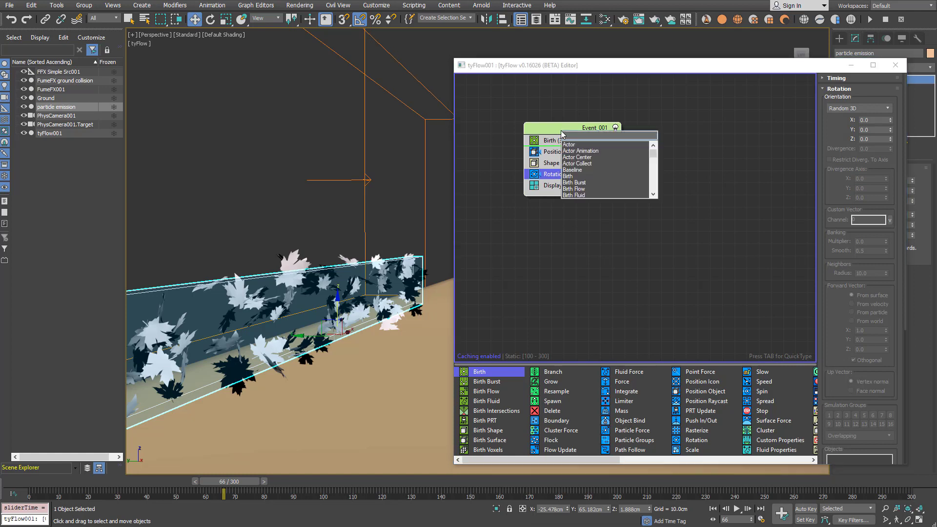
text(ia)
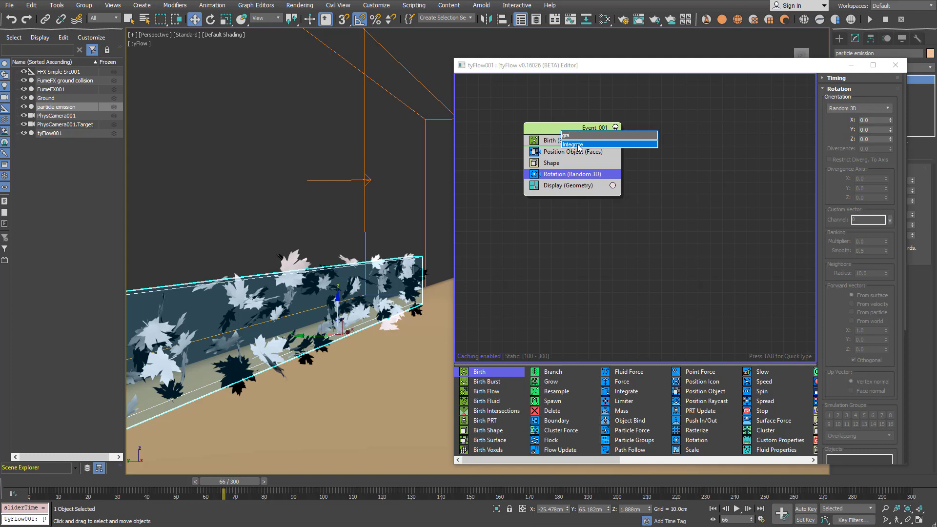
key(BackSpace)
key(BackSpace)
key(BackSpace)
text(for)
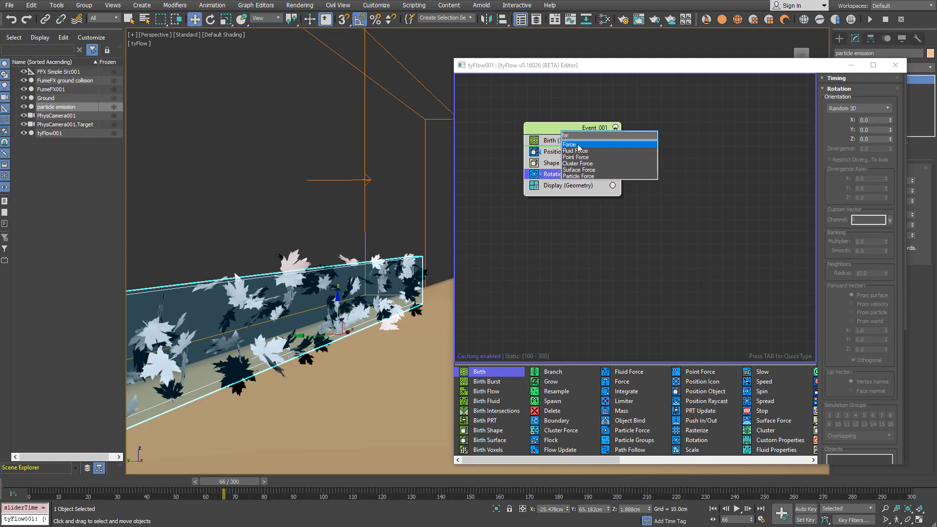
click(579, 145)
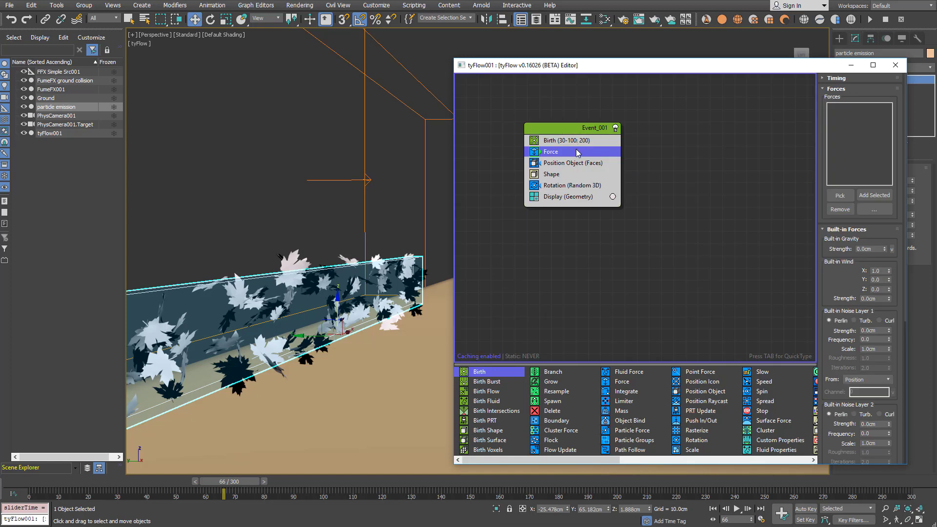
drag(577, 153, 575, 195)
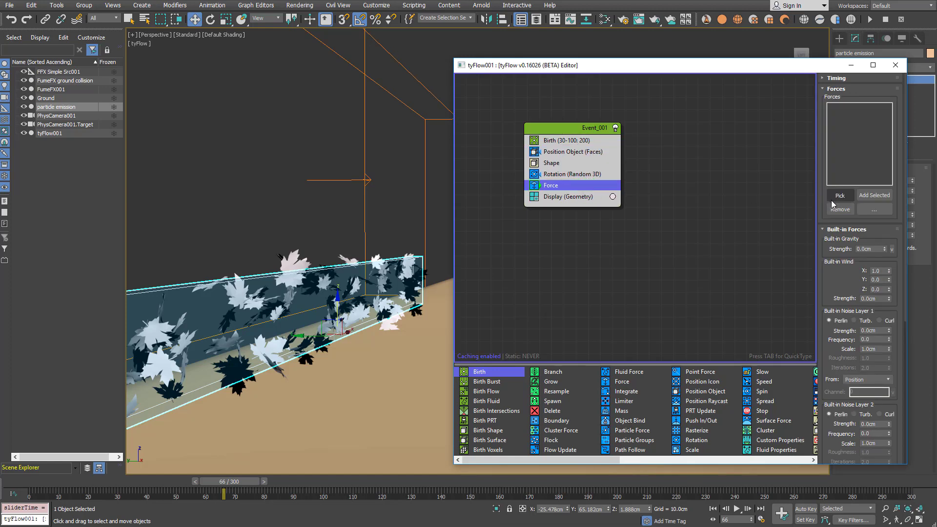
Set the Force gravity strength to -0.01cm and rewind to frame 0
click(863, 249)
text(-1)
key(Return)
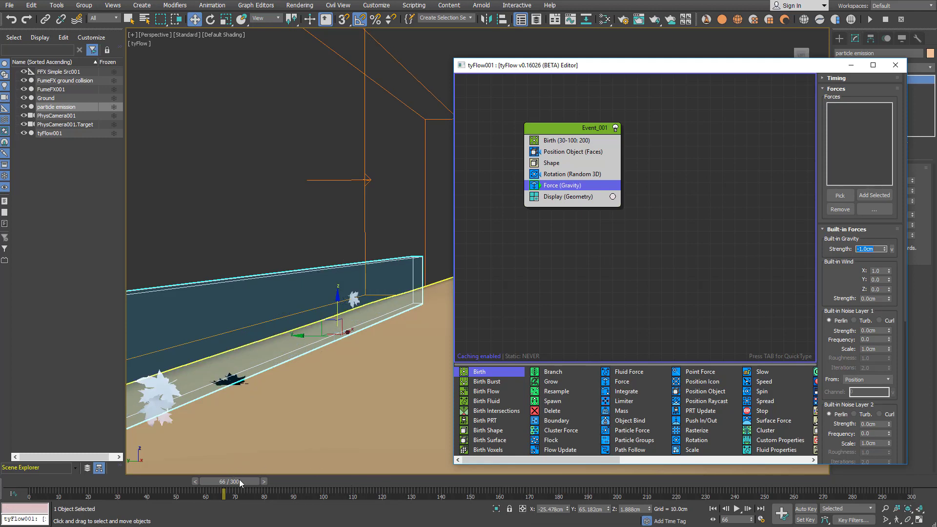
drag(229, 481, 160, 487)
key(w)
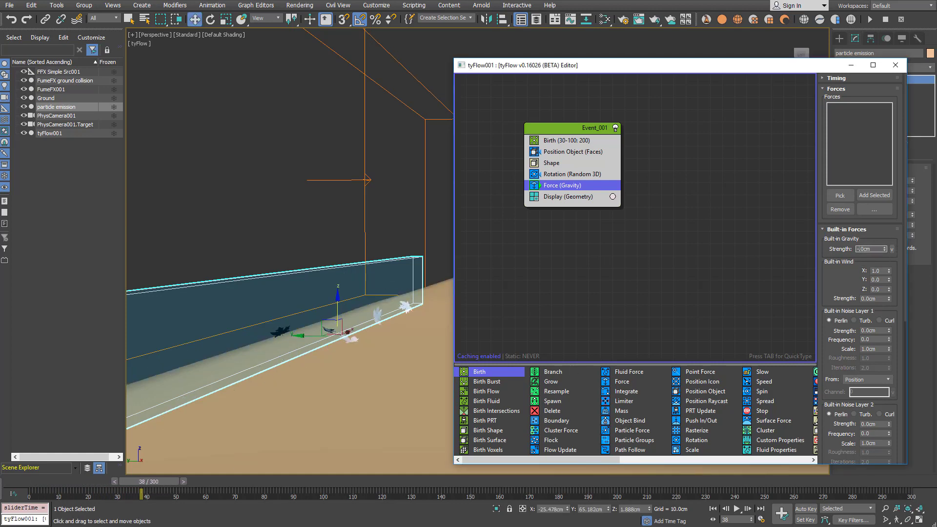
key(Return)
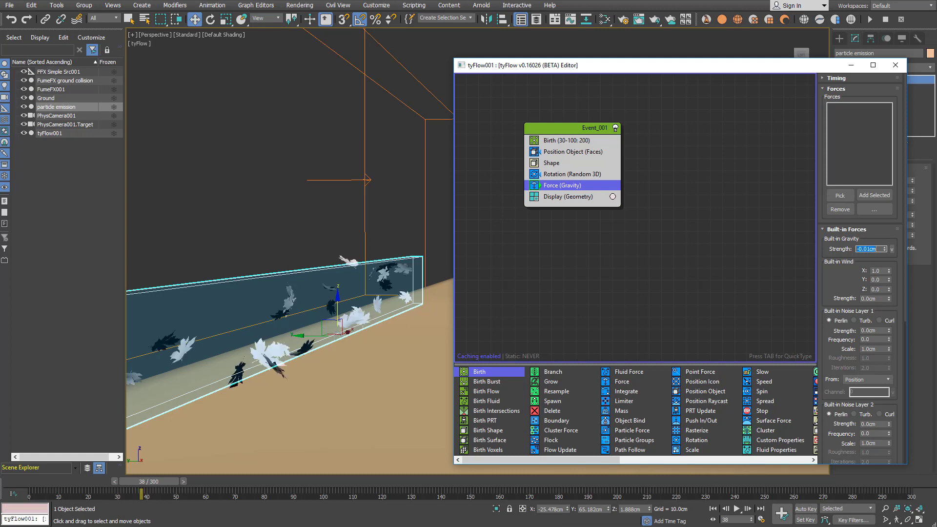
Scrub to about frame 37 and bring up the quick operator search
drag(144, 482, 233, 449)
key(w)
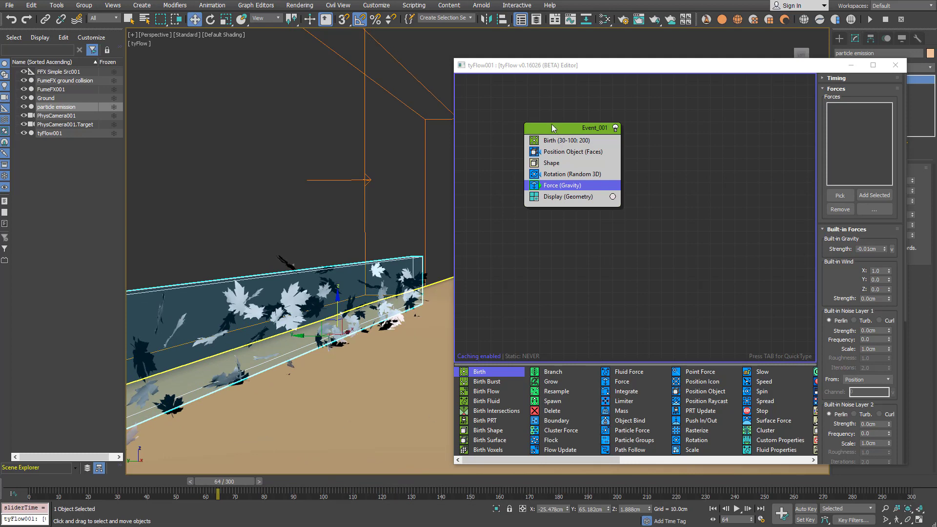
key(Tab)
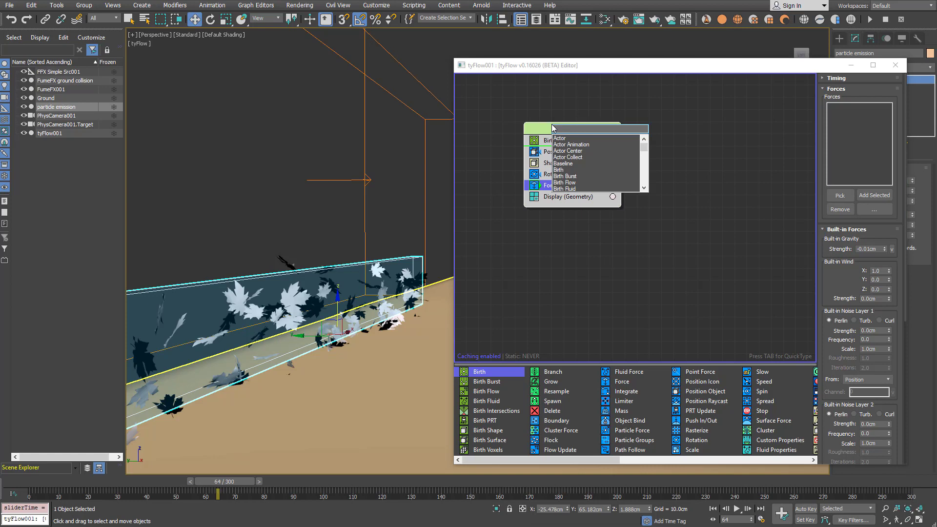
Insert Slow below Force (Gravity) with velocity 2.0% on X, Y and Z, then check the leaves
text(slow)
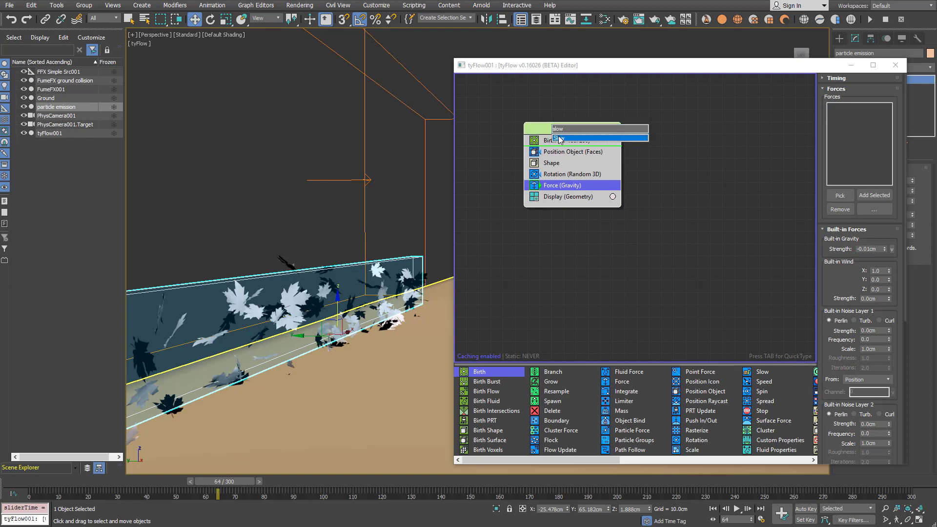
click(559, 138)
drag(560, 151, 605, 204)
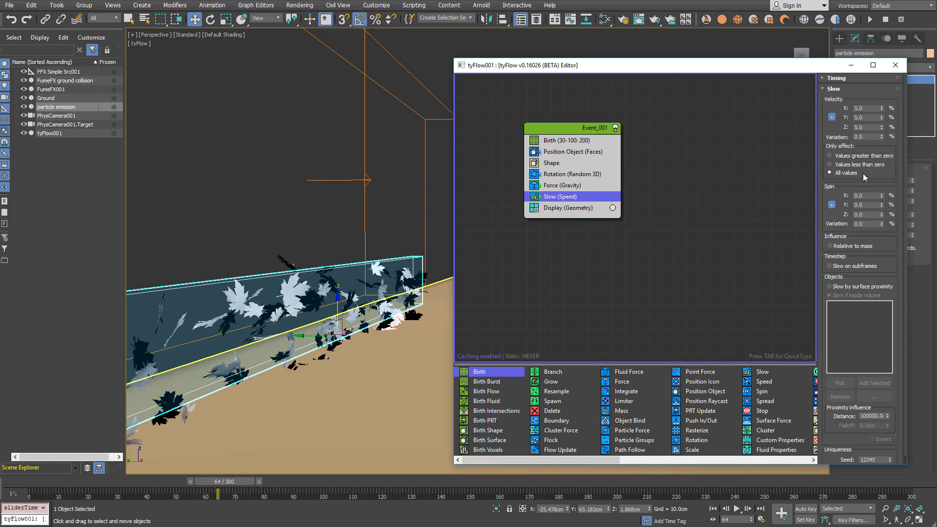
click(871, 107)
key(Tab)
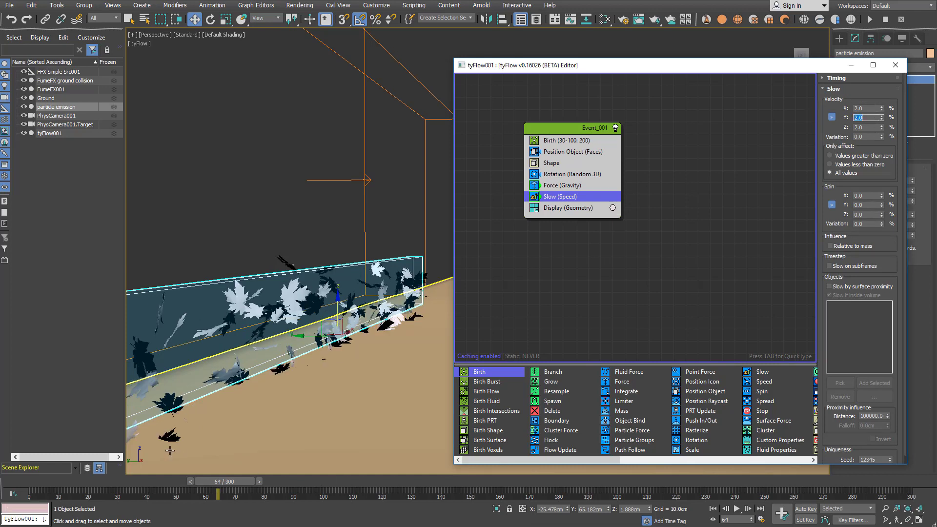
mouse_move(215, 481)
mouse_down()
mouse_move(47, 482)
mouse_move(325, 482)
mouse_move(131, 485)
mouse_move(213, 486)
mouse_up()
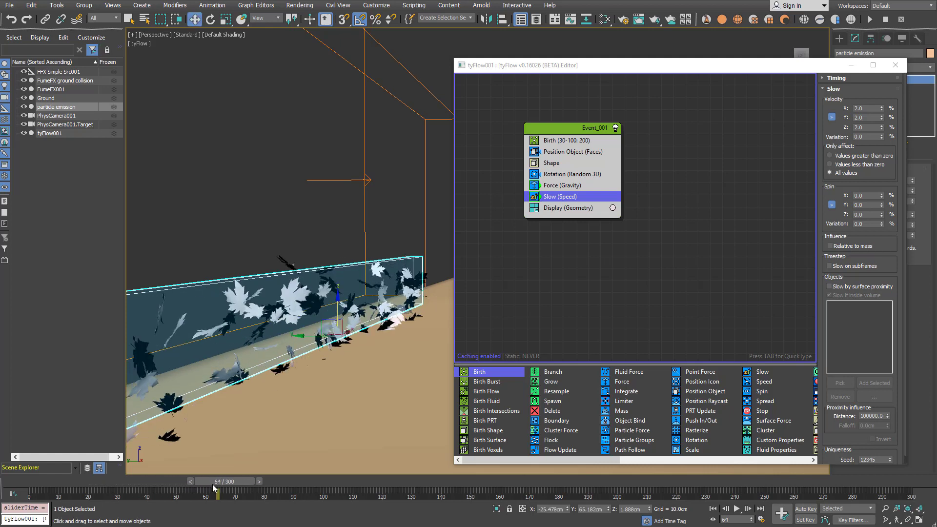
click(554, 209)
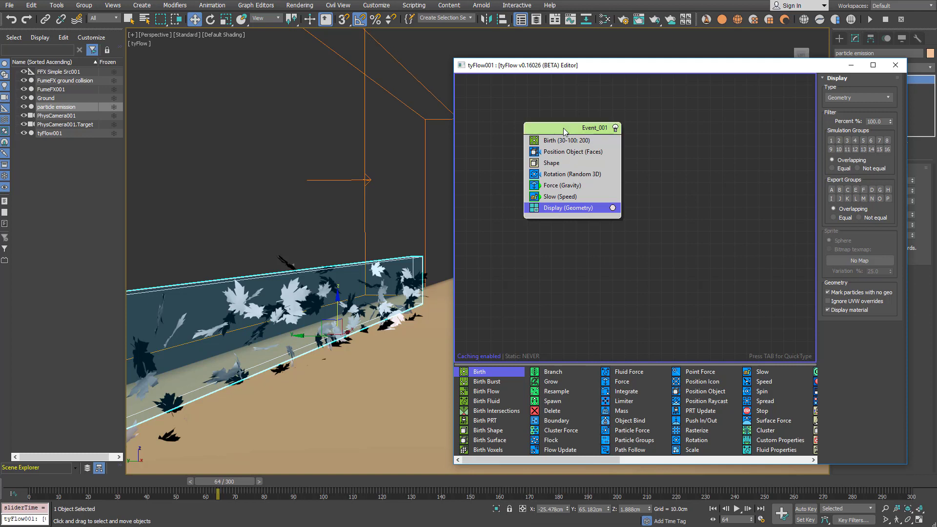
Insert a PhysX Shape (Convex Hull) operator after Birth, then reselect Event_001 and search operators again
key(Tab)
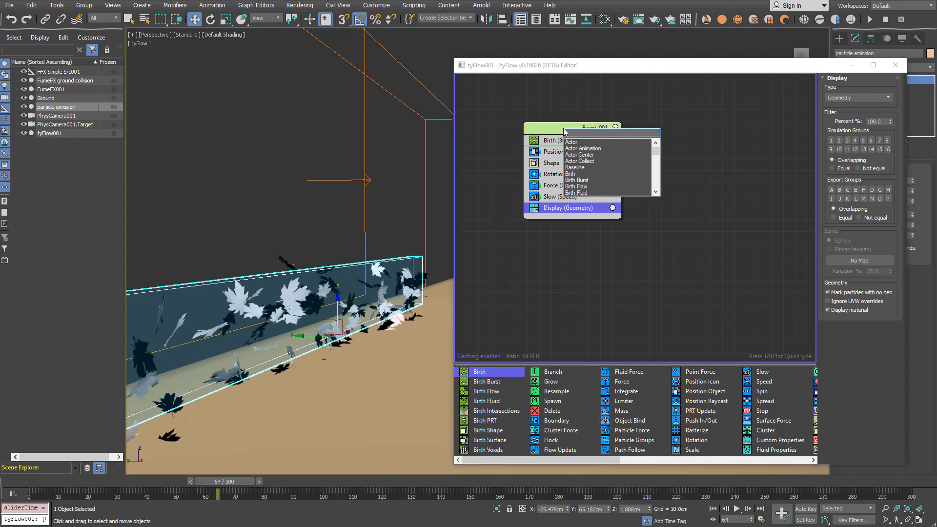
text(p)
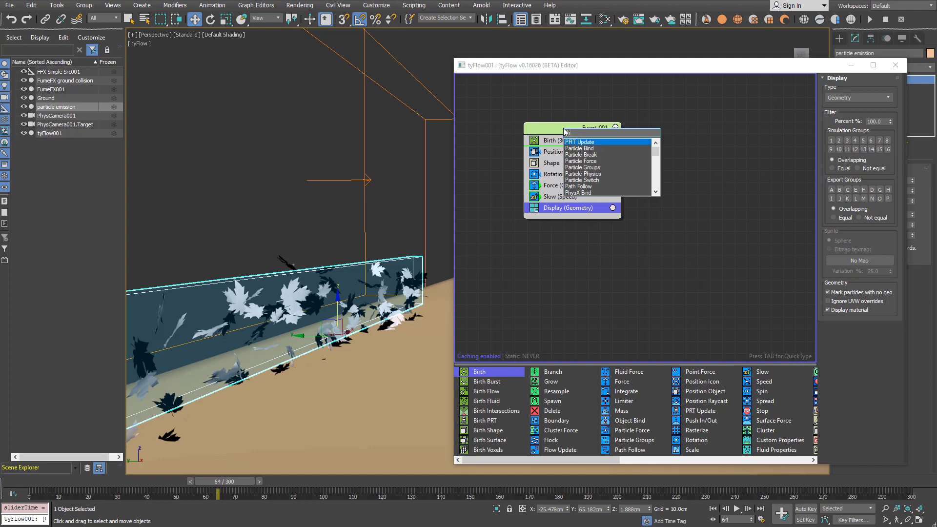
text(hy)
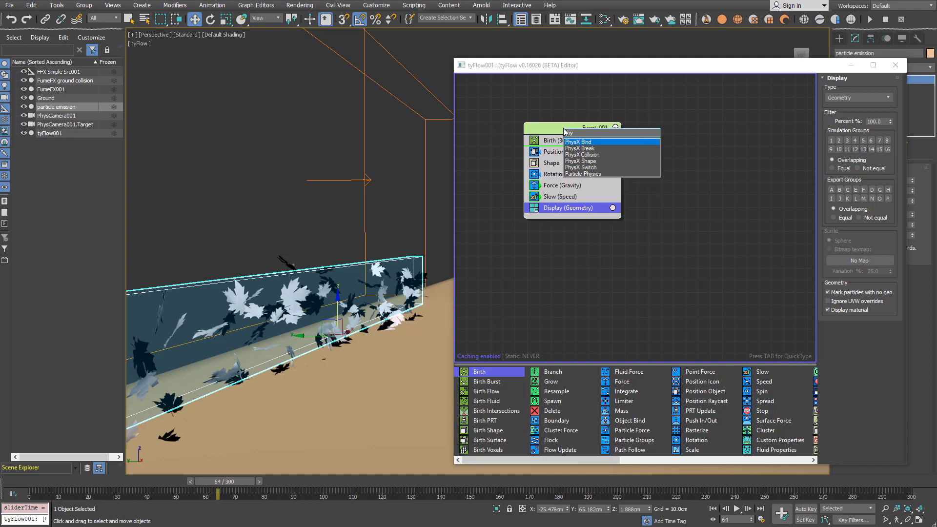
click(590, 161)
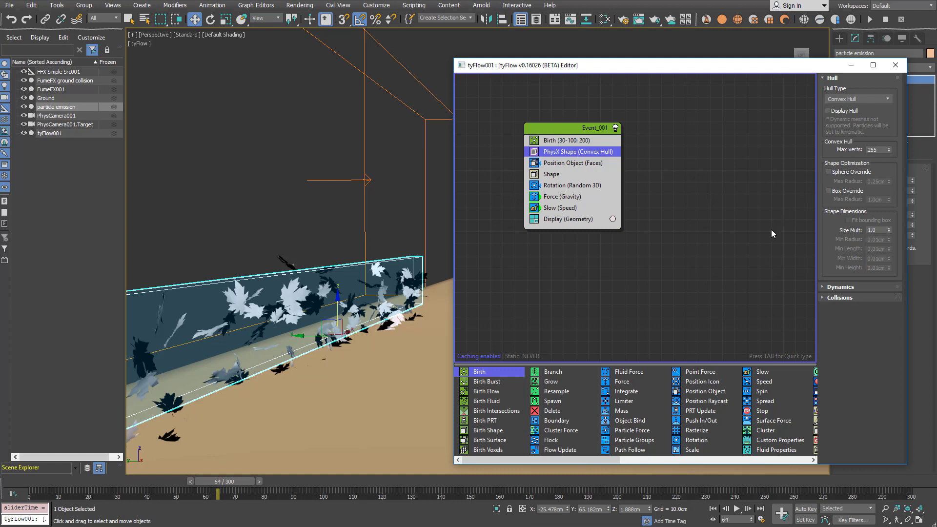
click(562, 131)
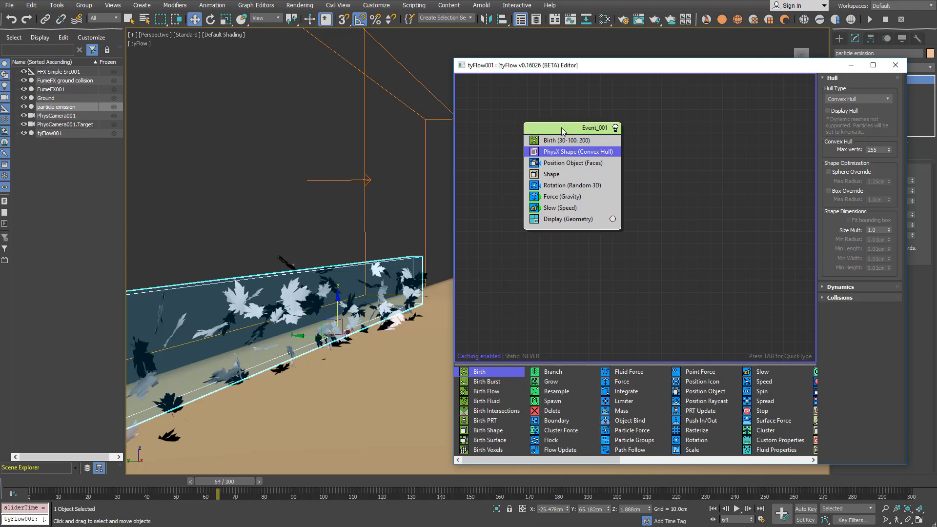
key(Tab)
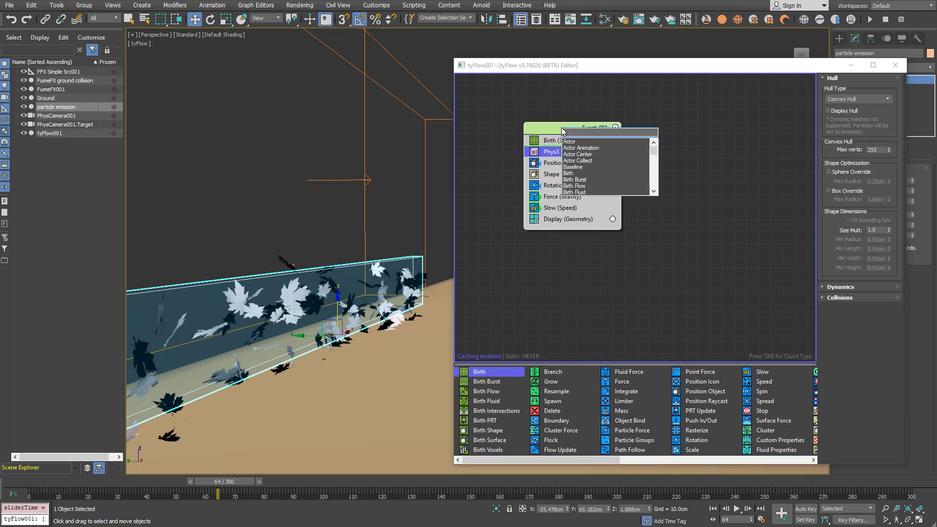
Insert a PhysX Collision operator with Ground picked as the collider
text(phys)
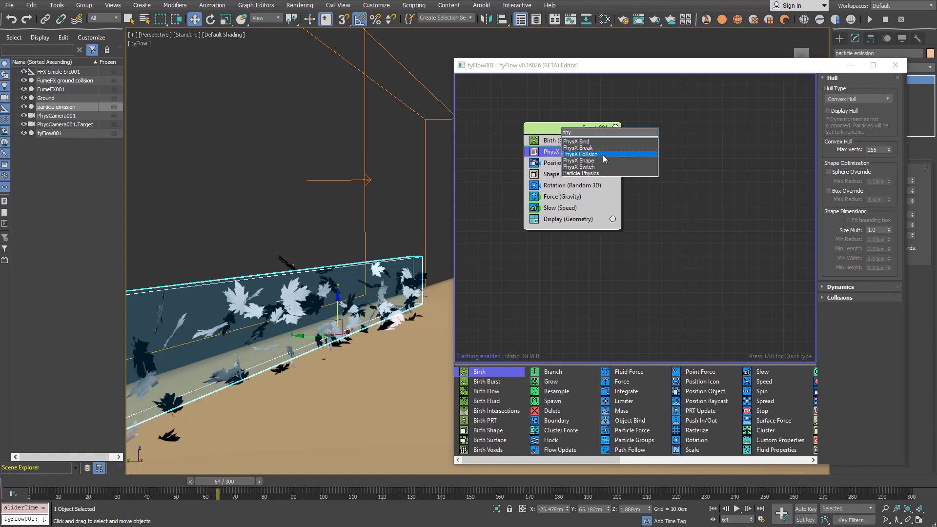
click(602, 154)
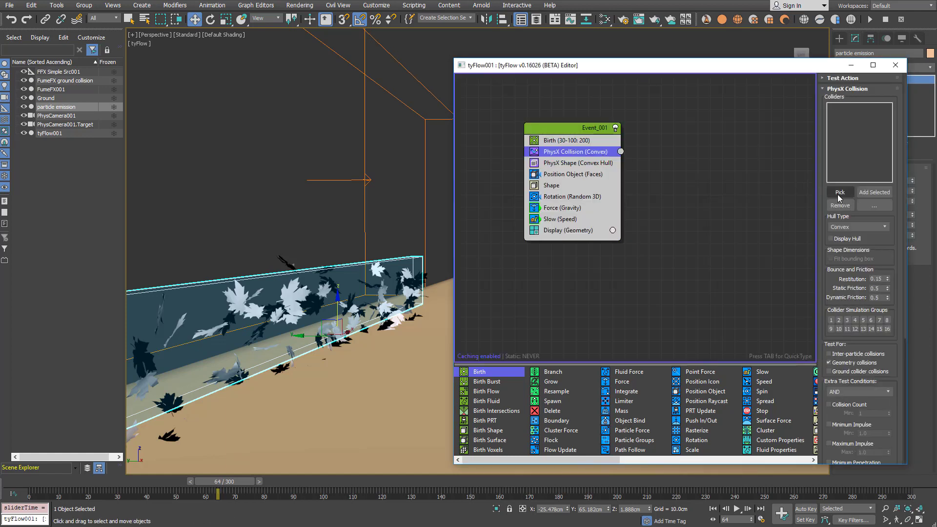
click(838, 193)
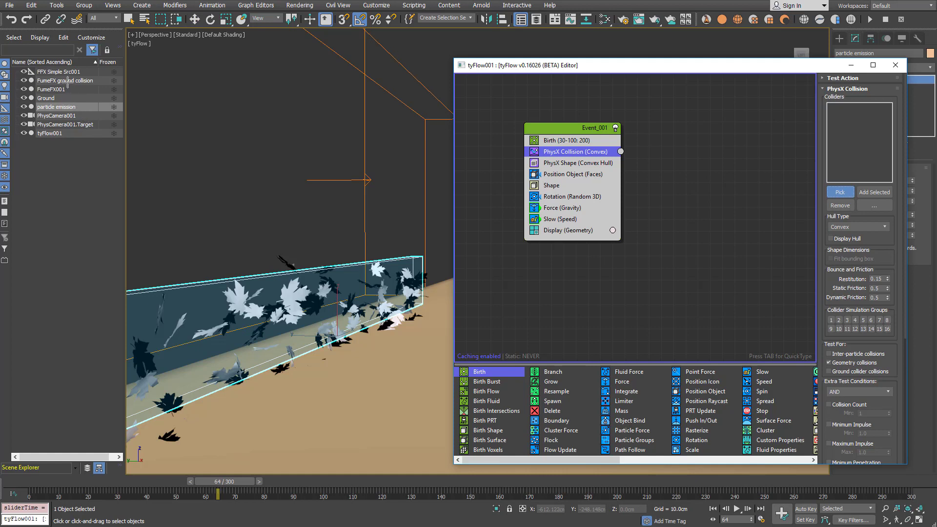
click(47, 98)
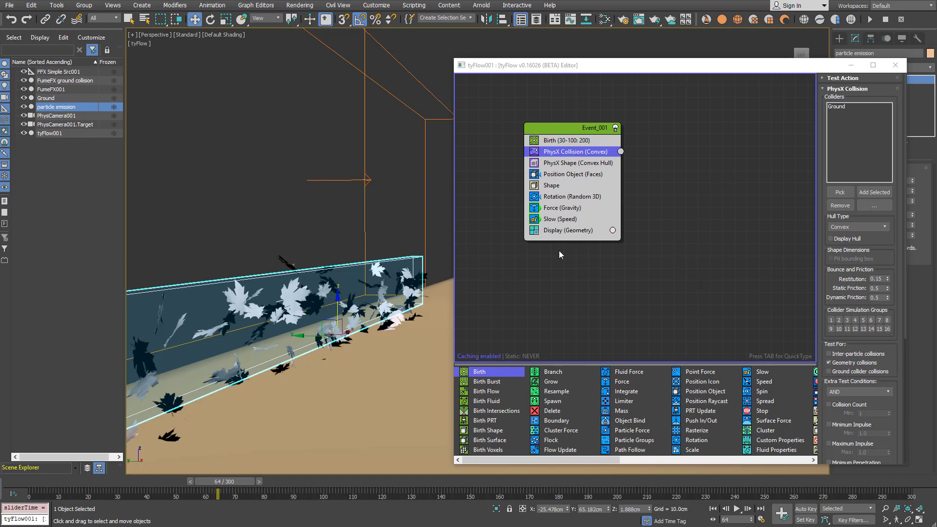
Move PhysX Shape down and place PhysX Collision right after Slow (Speed), checking frame 32
mouse_move(207, 482)
mouse_down()
mouse_move(101, 483)
mouse_move(219, 482)
mouse_up()
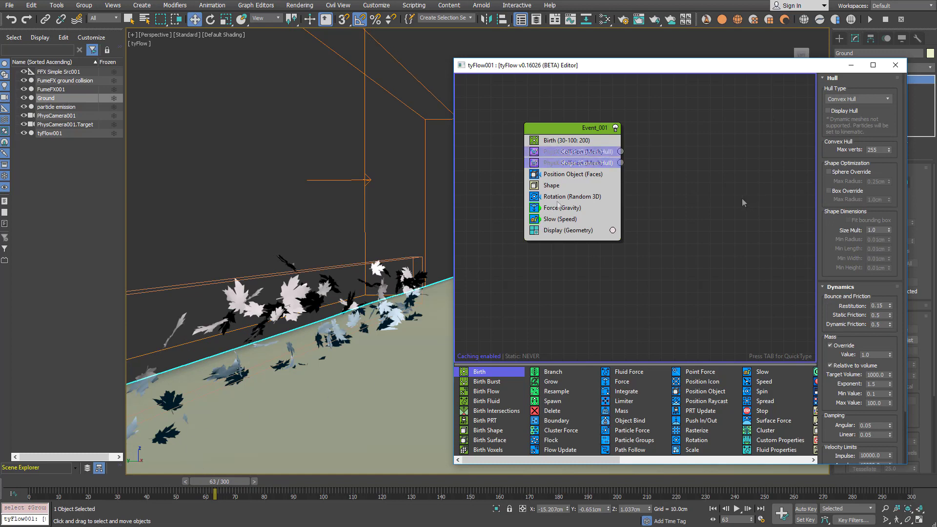
drag(573, 152, 575, 228)
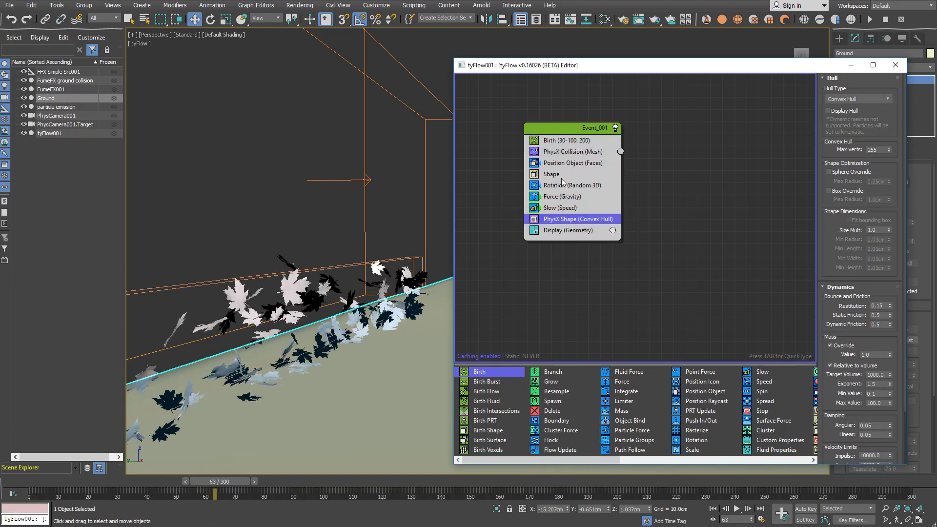
drag(564, 154, 567, 220)
drag(159, 480, 205, 508)
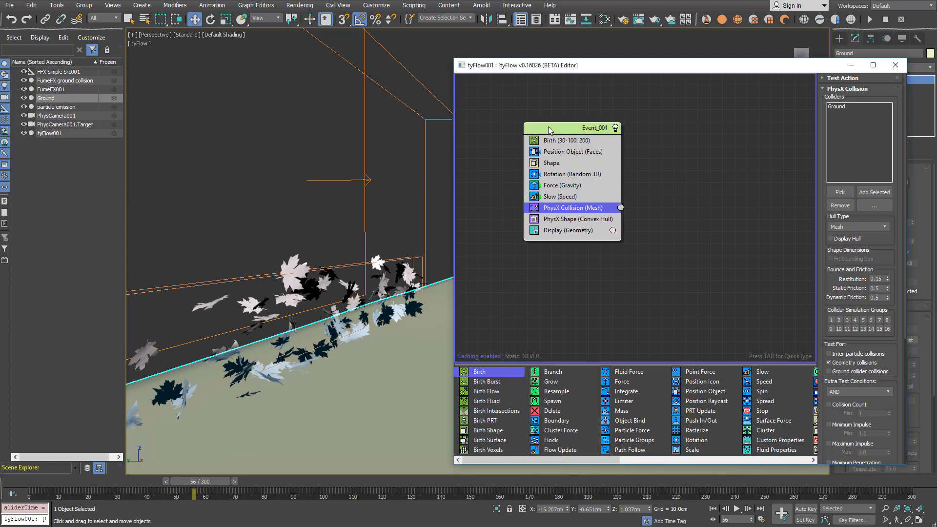
Insert a Fluid Force operator above Display in Event_001, driven by the FumeFX001 grid
key(Tab)
text(fl)
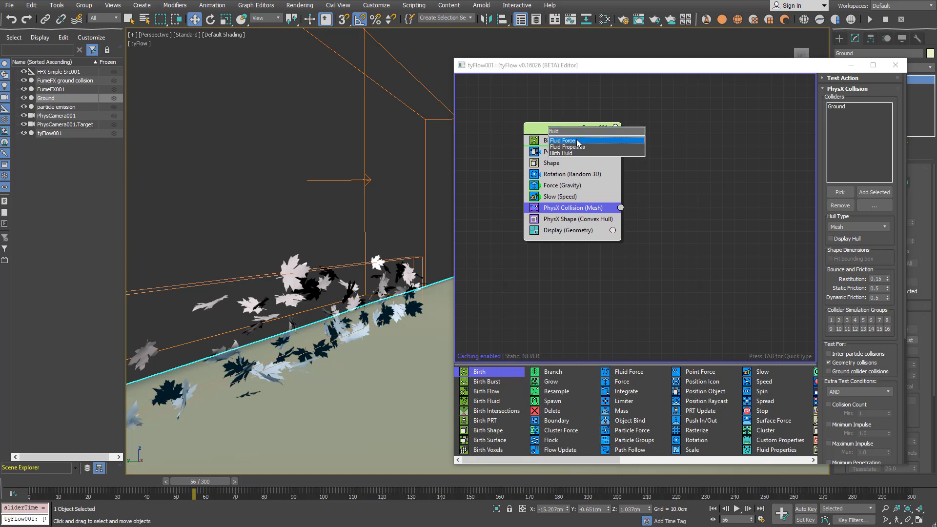
key(Escape)
drag(579, 152, 588, 241)
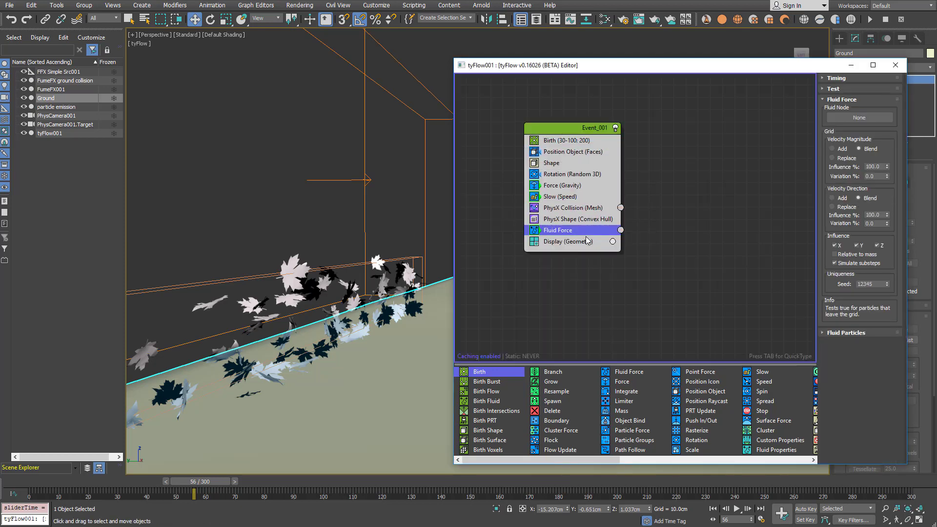
click(840, 120)
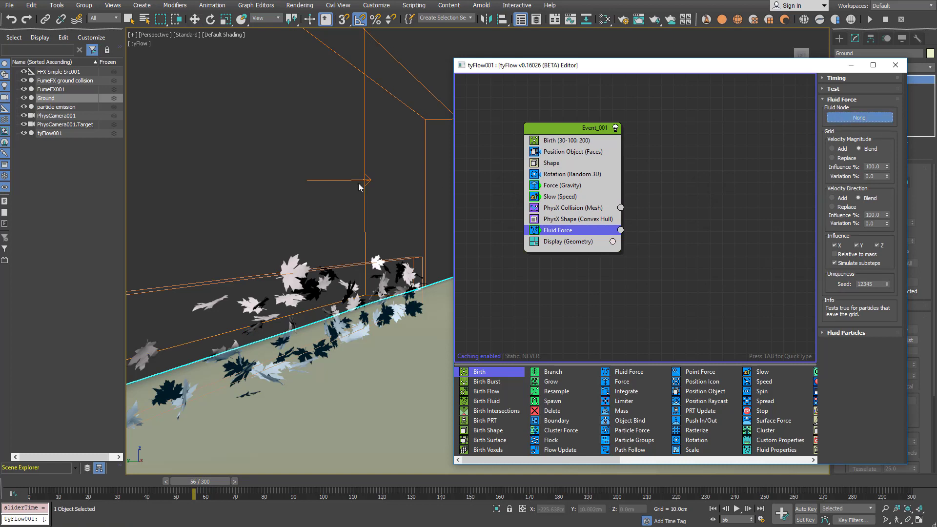
click(364, 107)
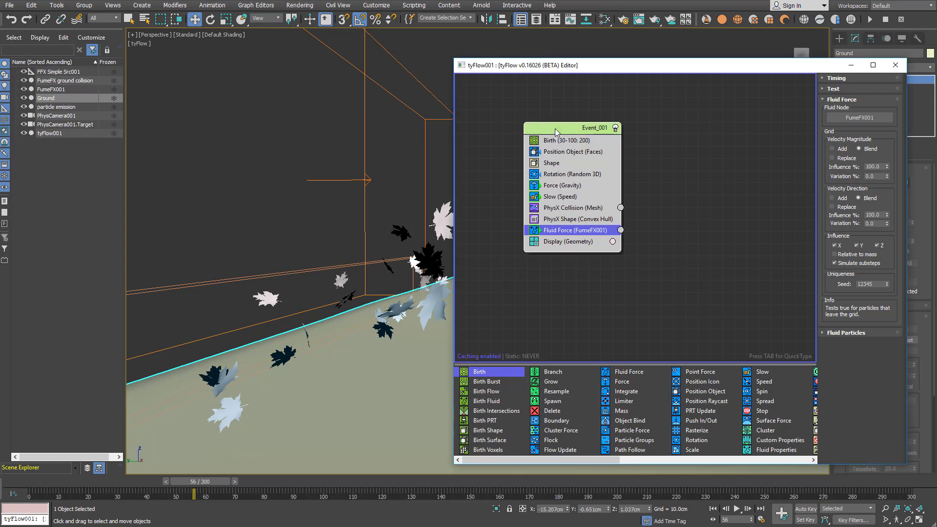
Add a Mesh (Triangle Mesh, Render Only) operator above Display and review the PhysX Collision and Shape settings
key(Tab)
text(mesh)
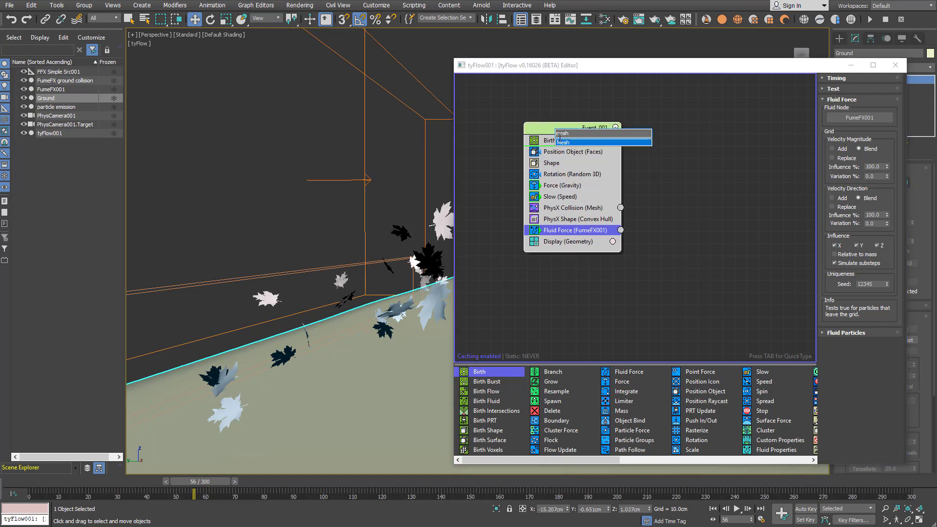
click(565, 143)
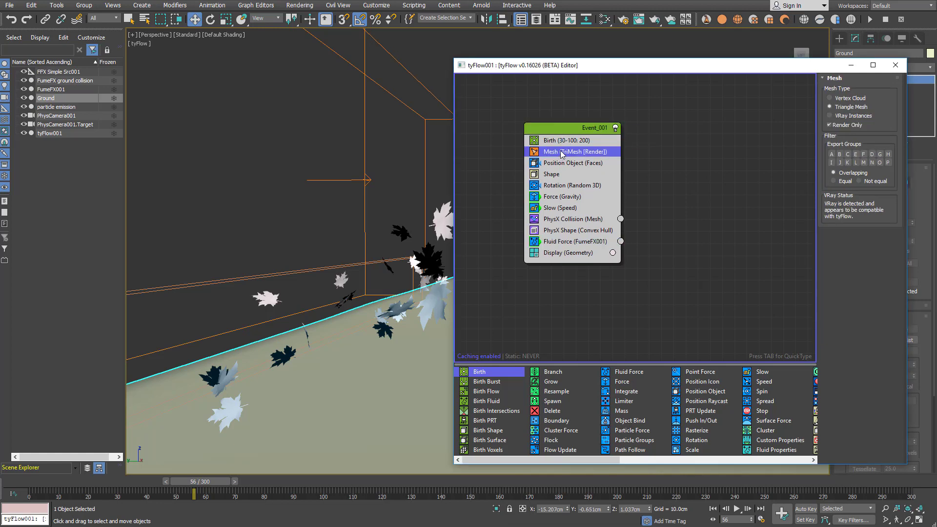
drag(562, 154, 568, 251)
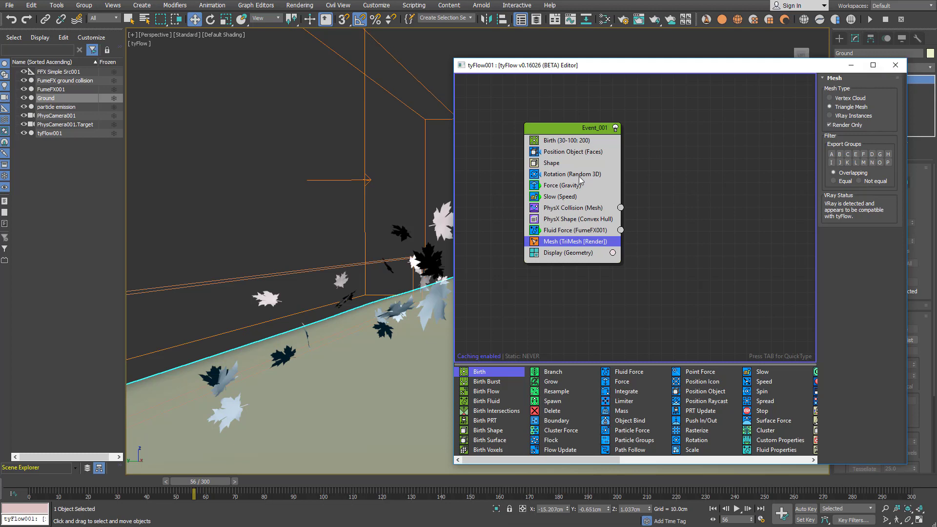
click(565, 209)
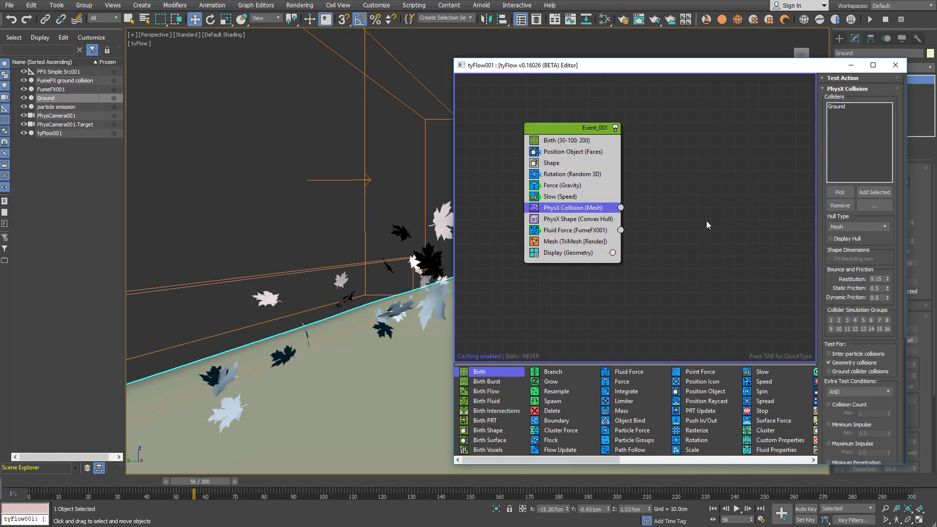
click(576, 220)
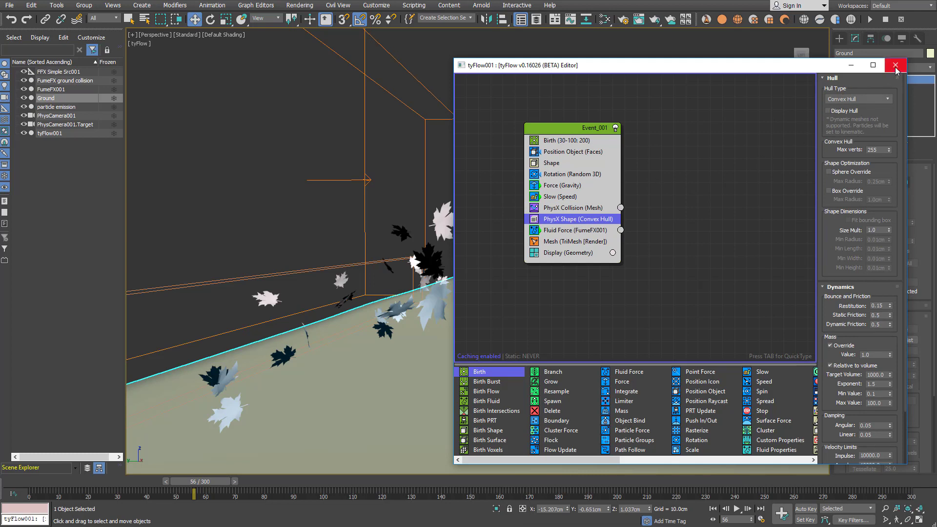
Hide the tyFlow editor and frame the whole dune ground in the viewport
click(850, 66)
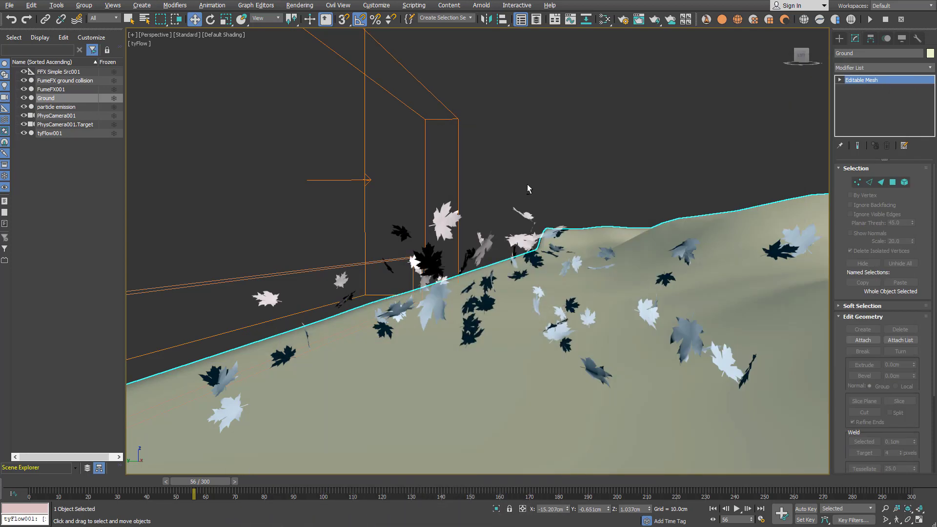
scroll(523, 183, down, 10)
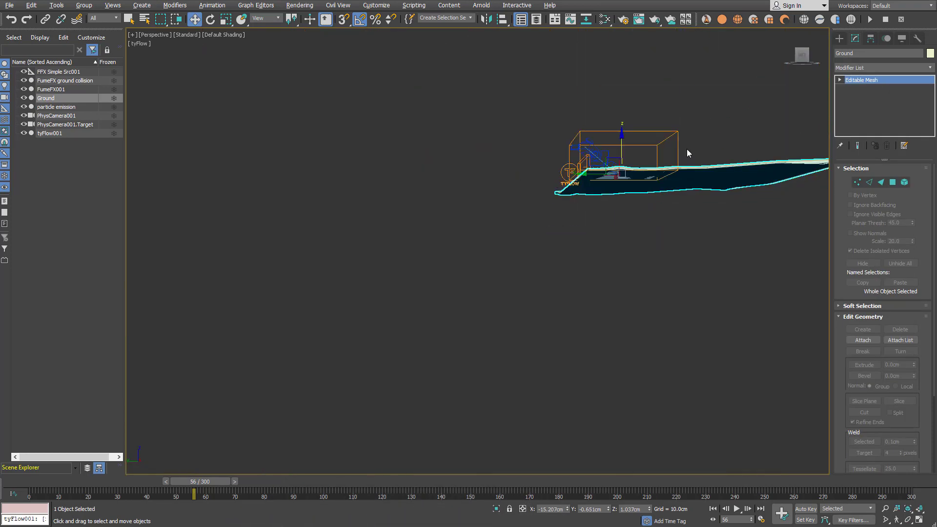
middle_drag(676, 156, 580, 302)
scroll(579, 316, up, 10)
scroll(572, 356, down, 3)
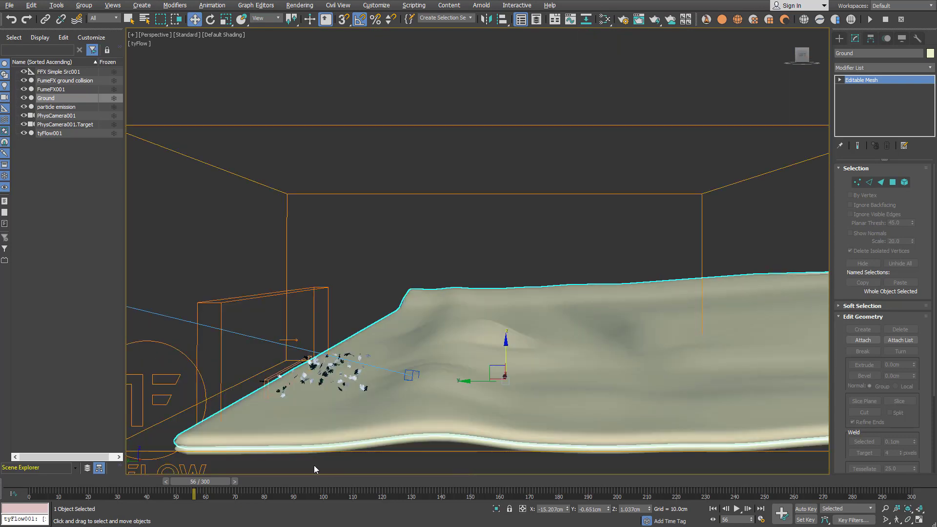
Cache the simulation to the last frame, then scrub back to frame 128 and step forward
click(309, 482)
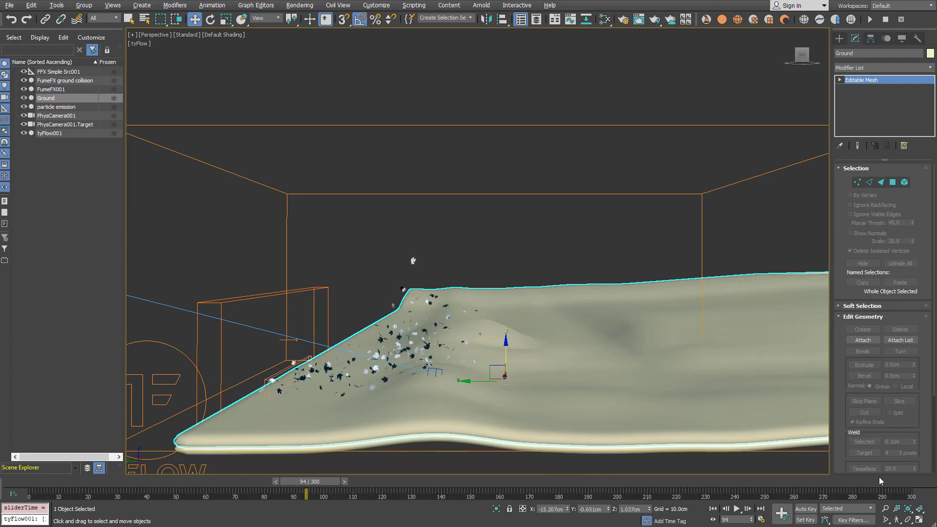
click(910, 482)
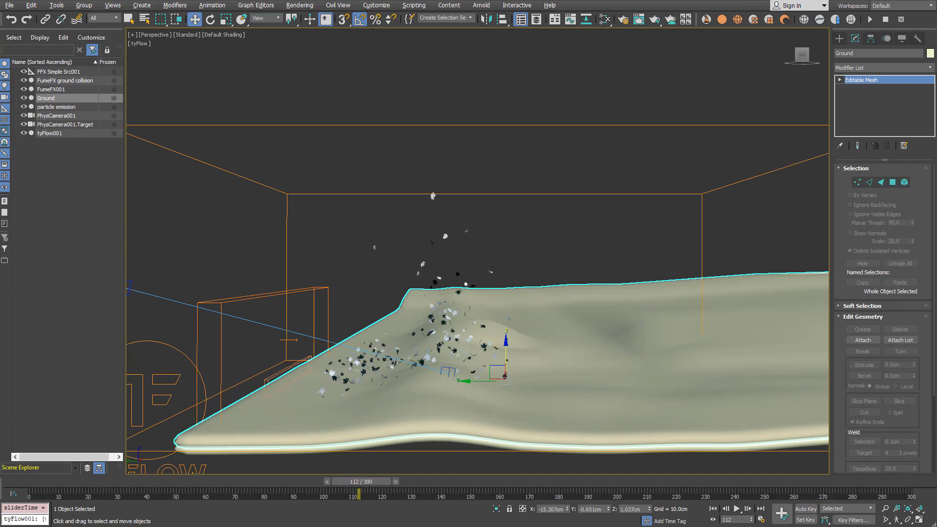
drag(348, 482, 720, 491)
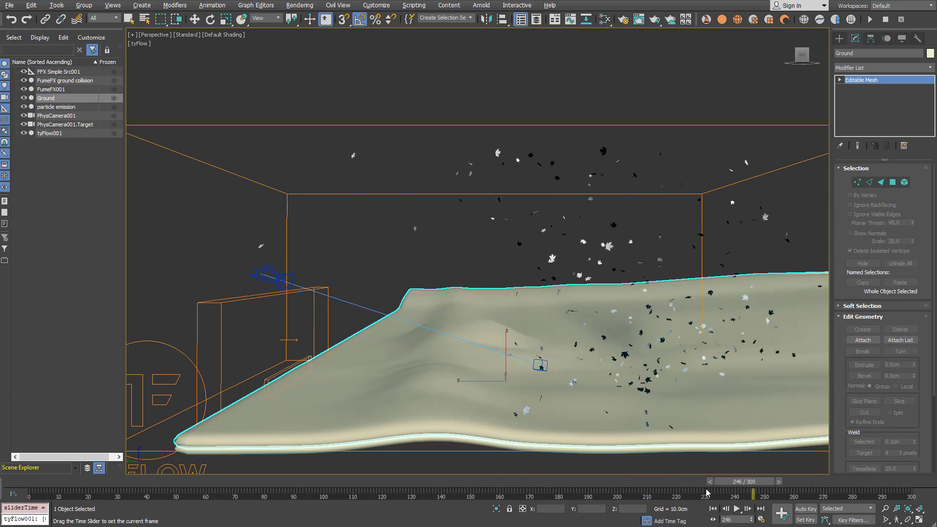
key(period)
key(period)
key(w)
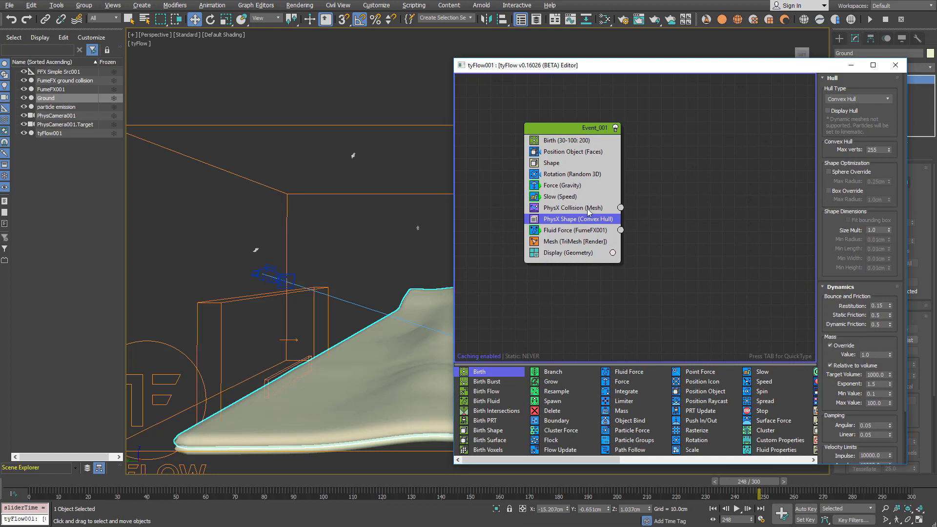
Select the FumeFX001 Fluid Force operator and scrub the timeline back to the early frames
click(575, 233)
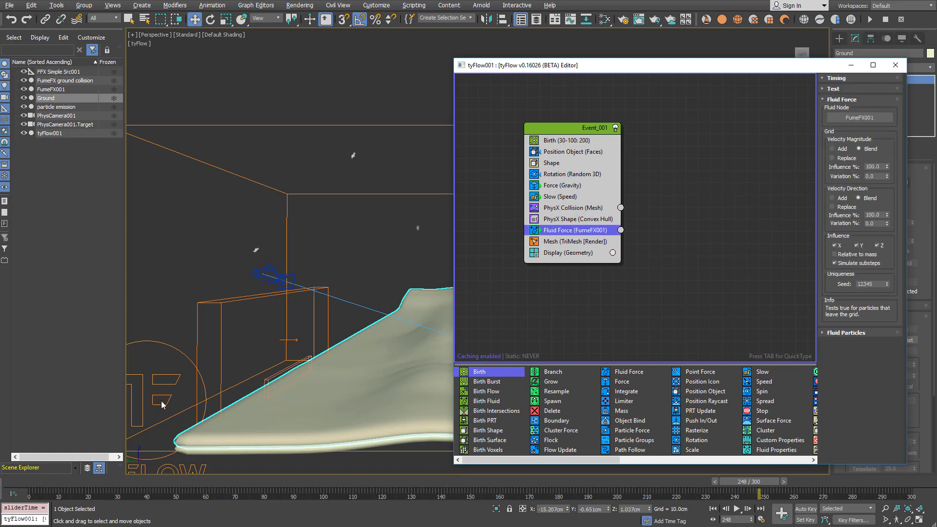
click(849, 79)
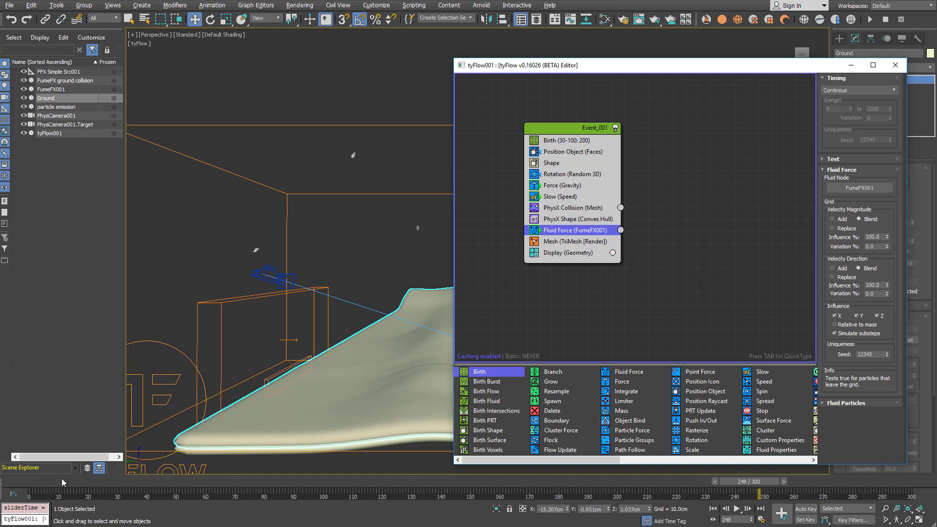
drag(57, 486, 119, 490)
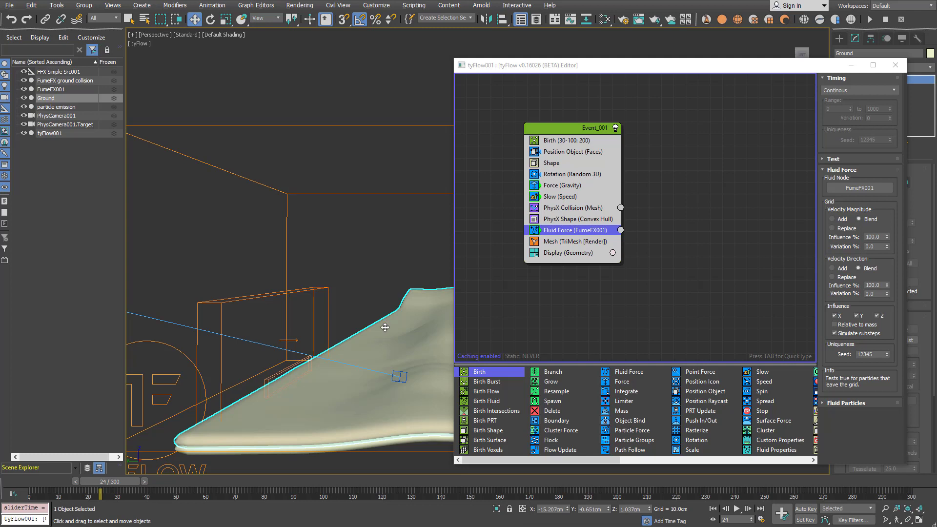
mouse_move(121, 483)
mouse_down()
mouse_move(90, 483)
mouse_move(104, 483)
mouse_up()
key(w)
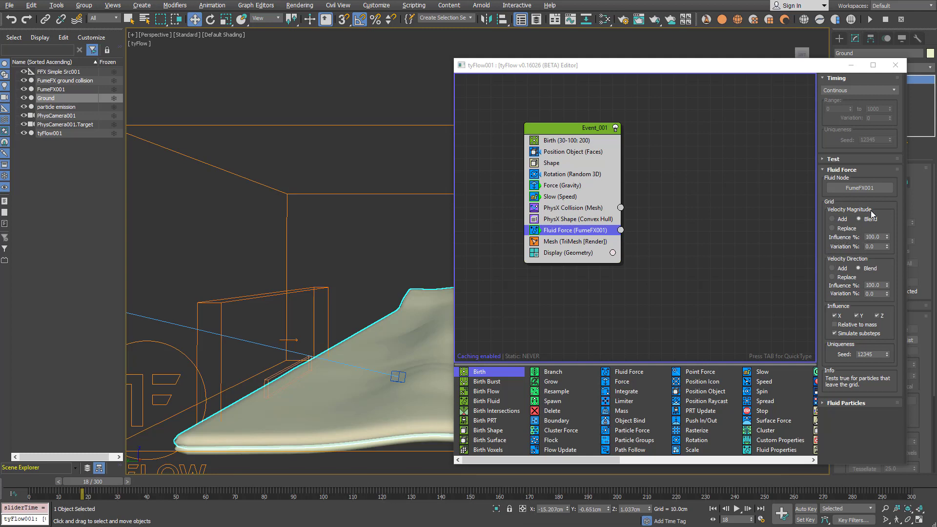
Set Fluid Force timing to Frame with a 0–200 range and close the editor
click(861, 95)
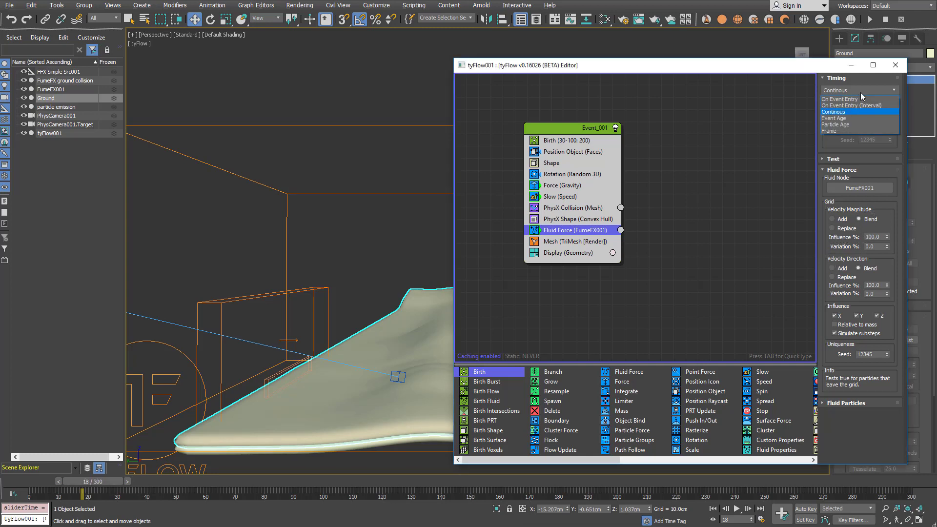
click(851, 131)
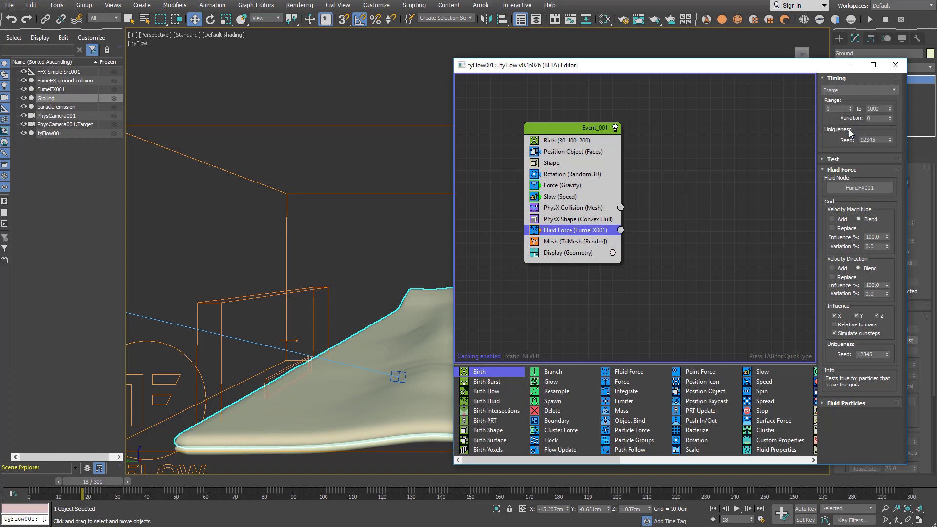
double_click(884, 108)
text(200)
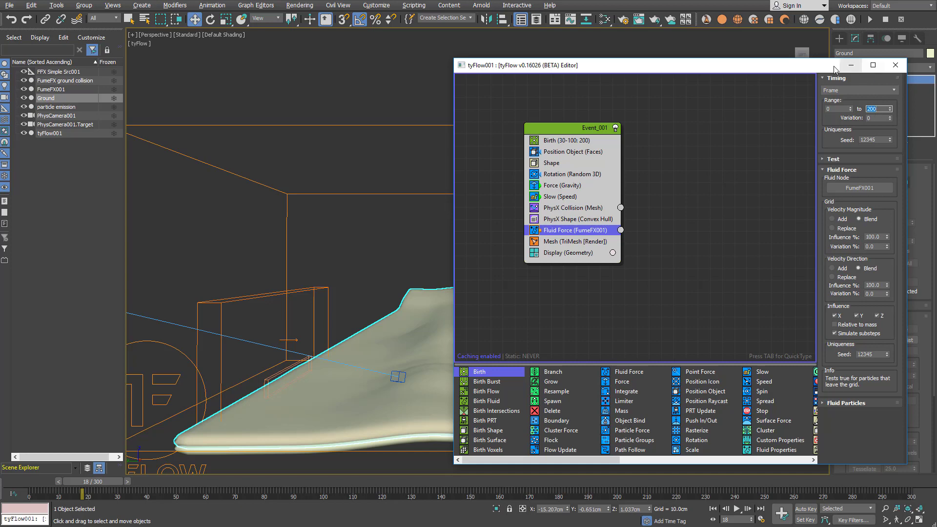
click(895, 65)
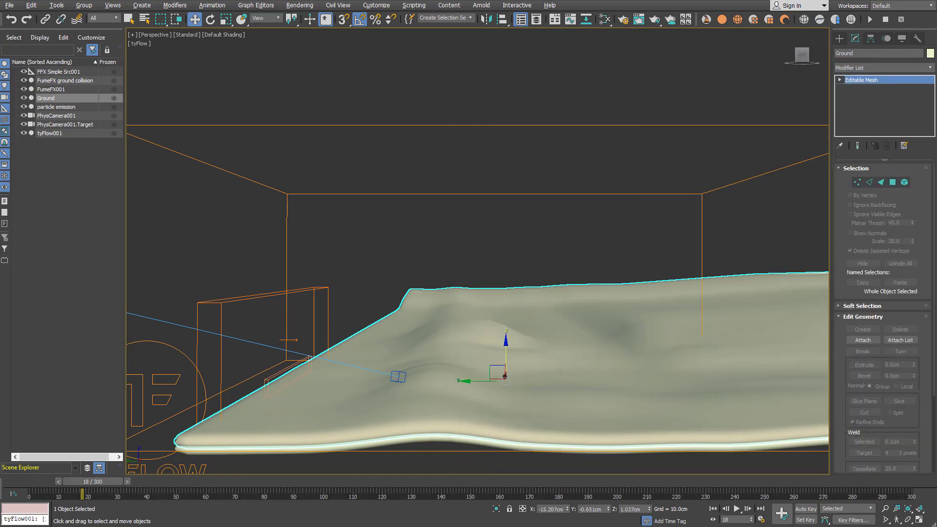
click(881, 483)
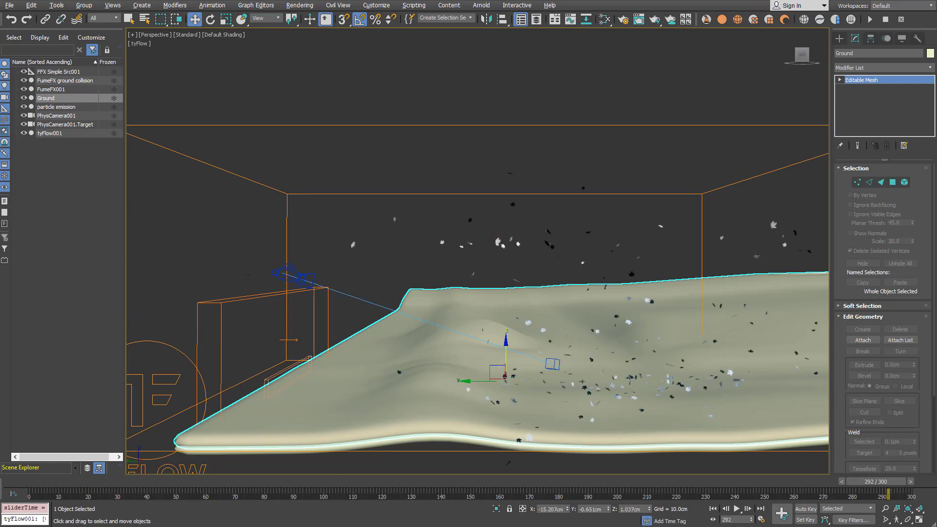
drag(96, 488, 42, 485)
Return to the animation start, reposition the tyFlow editor and select Event_001
key(w)
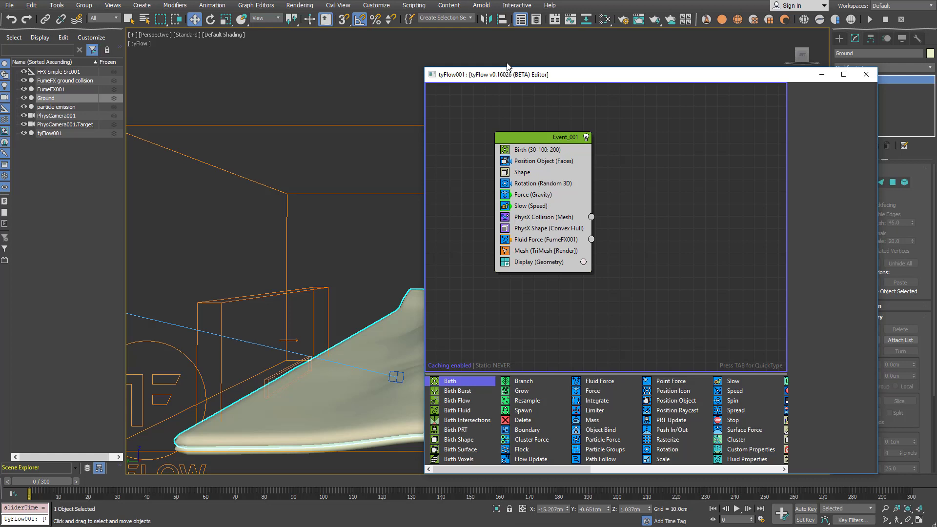
drag(517, 74, 460, 37)
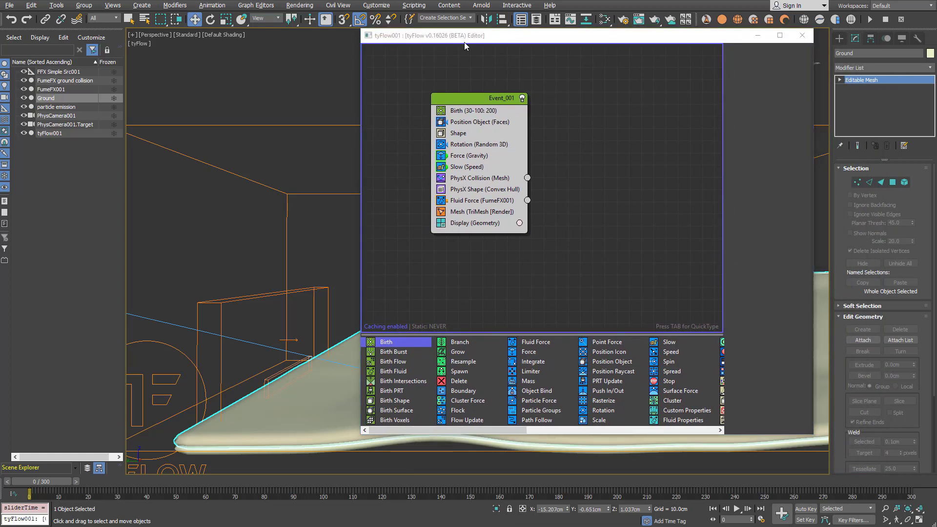
right_click(459, 102)
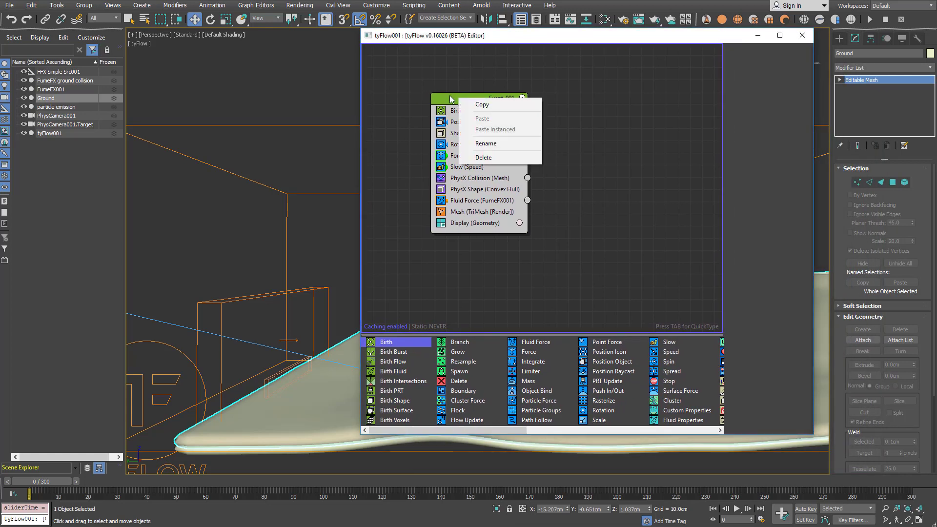
click(450, 99)
Add a Spin operator below Slow (Speed) with spin rate 300 and variation 50
key(Tab)
text(spin)
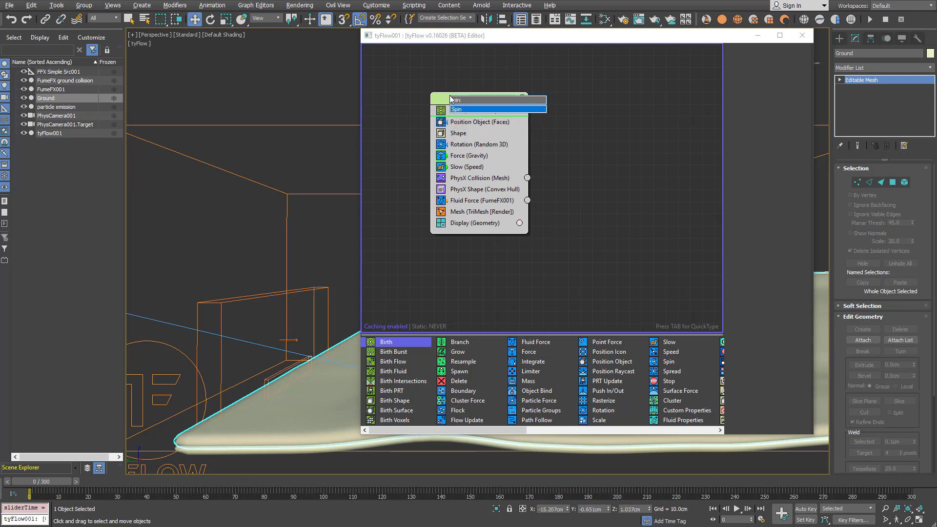
key(Return)
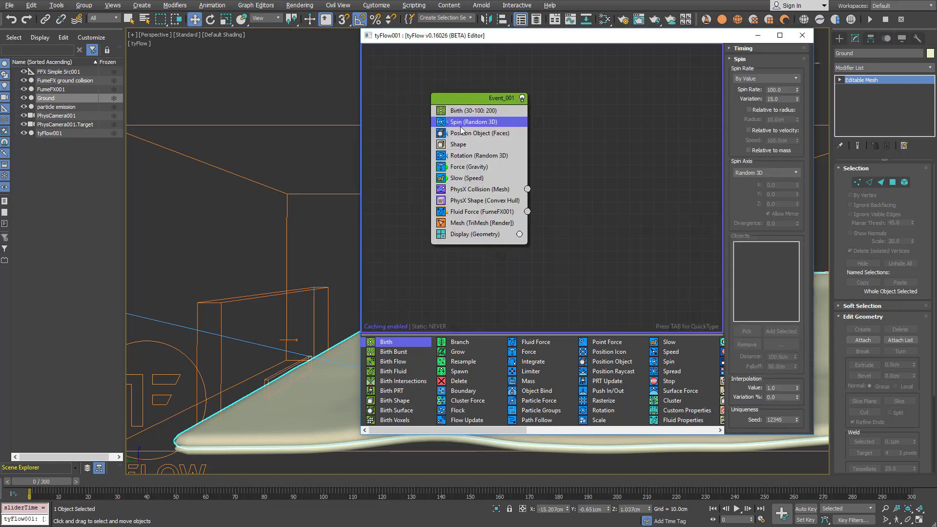
drag(463, 125, 468, 186)
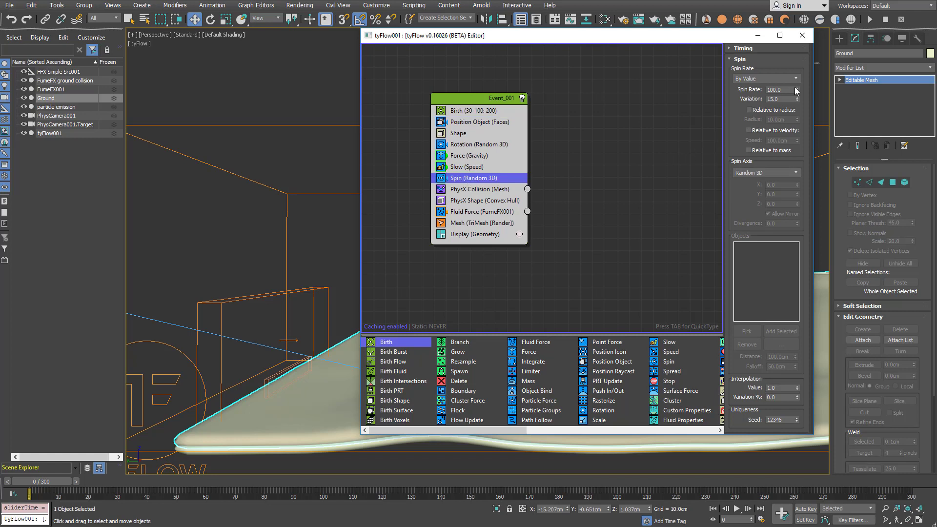
drag(791, 89, 760, 98)
key(Tab)
Close the tyFlow editor, cache the simulation to the last frame and rewind to an early frame
click(758, 35)
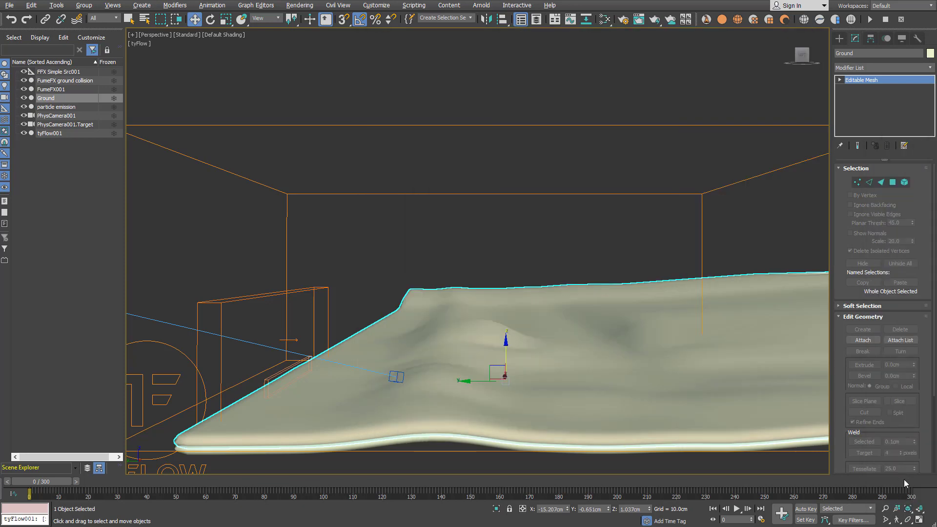
click(904, 483)
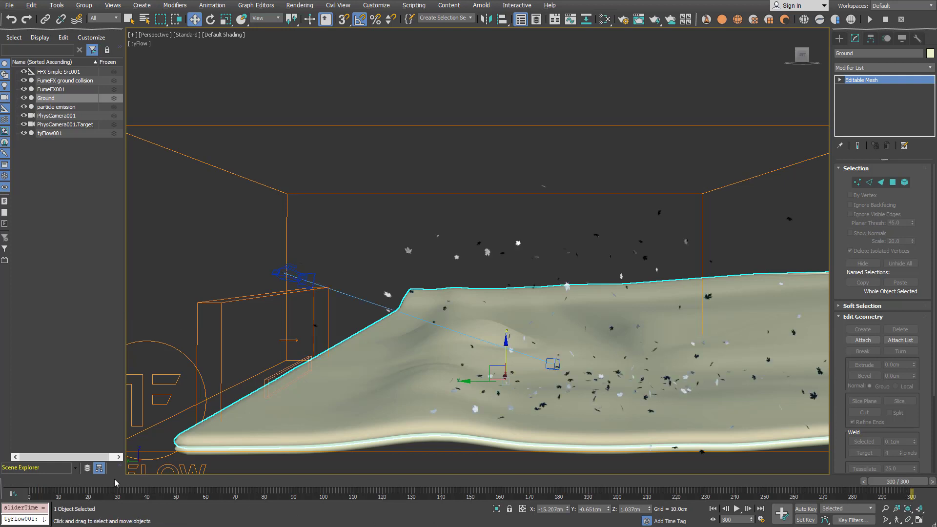
drag(109, 478, 423, 479)
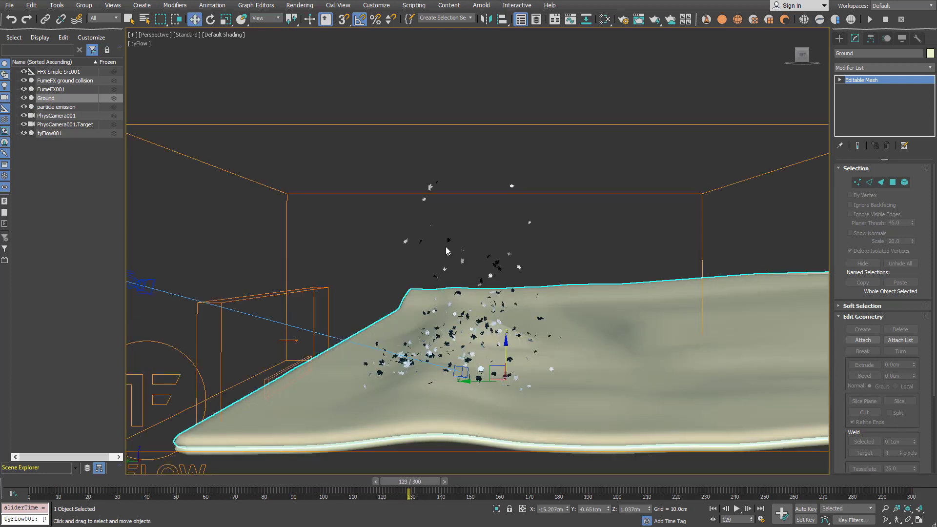
Orbit and zoom the Perspective view to review the spinning leaves from frame 89 onward
alt+middle_drag(446, 251, 585, 252)
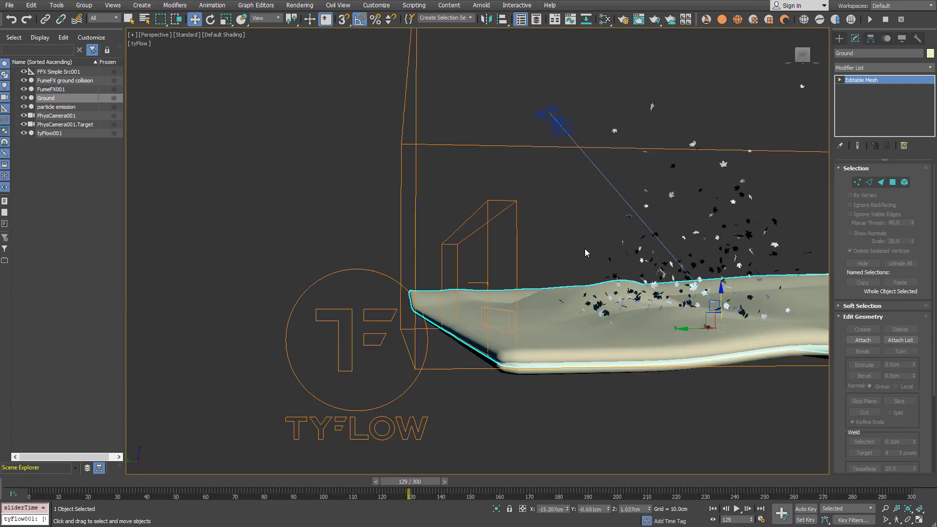
click(513, 279)
alt+middle_drag(659, 272, 653, 283)
scroll(440, 426, up, 5)
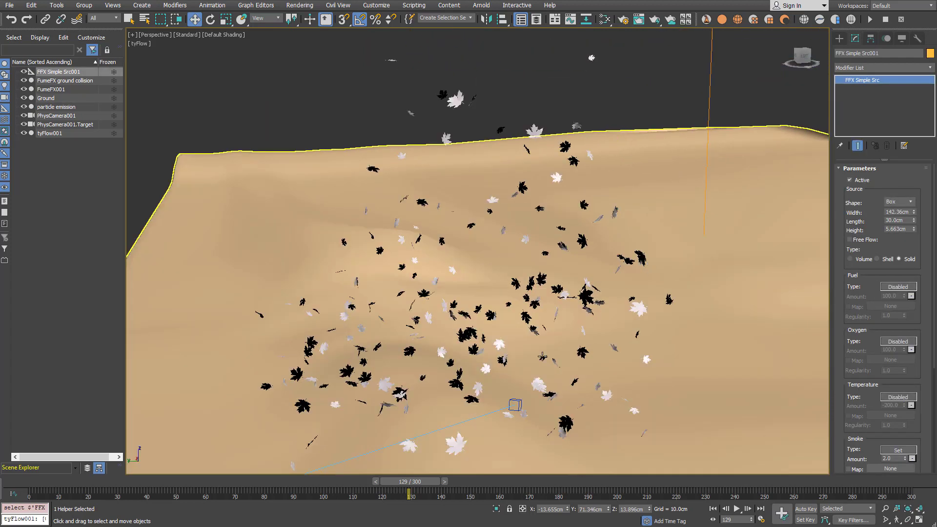
drag(426, 483, 858, 472)
key(w)
alt+middle_drag(733, 112, 703, 112)
scroll(669, 111, down, 5)
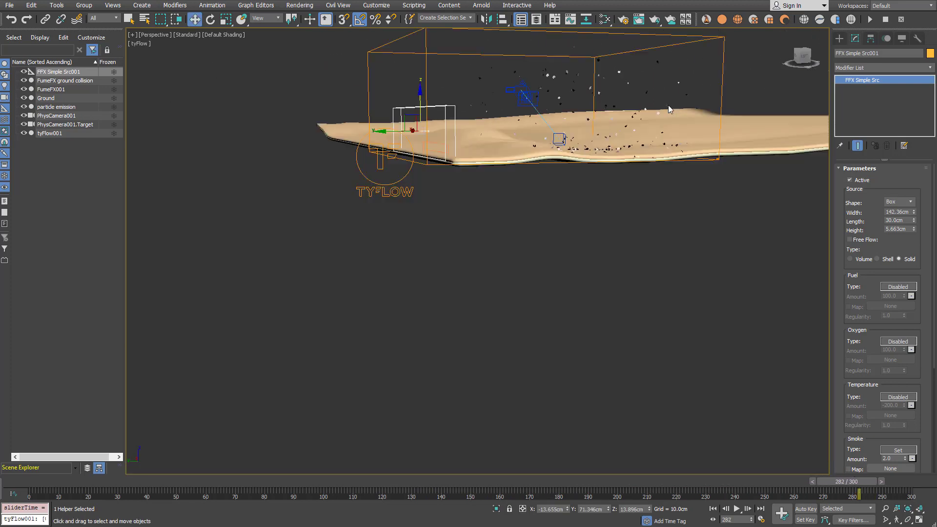
alt+middle_drag(663, 390, 559, 495)
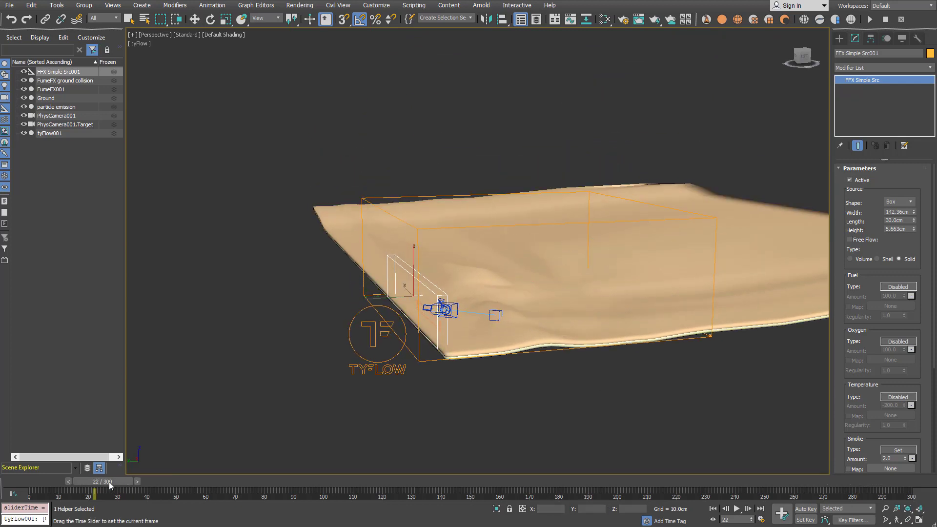